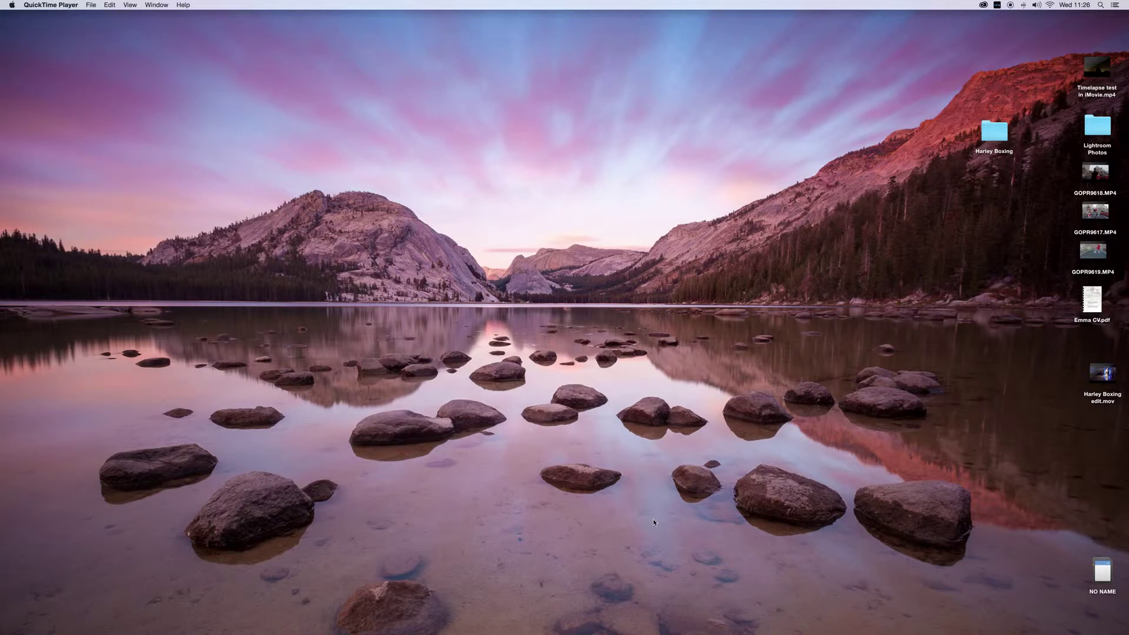
Launch Lightroom and start importing photos into the library
mouse_move(600, 626)
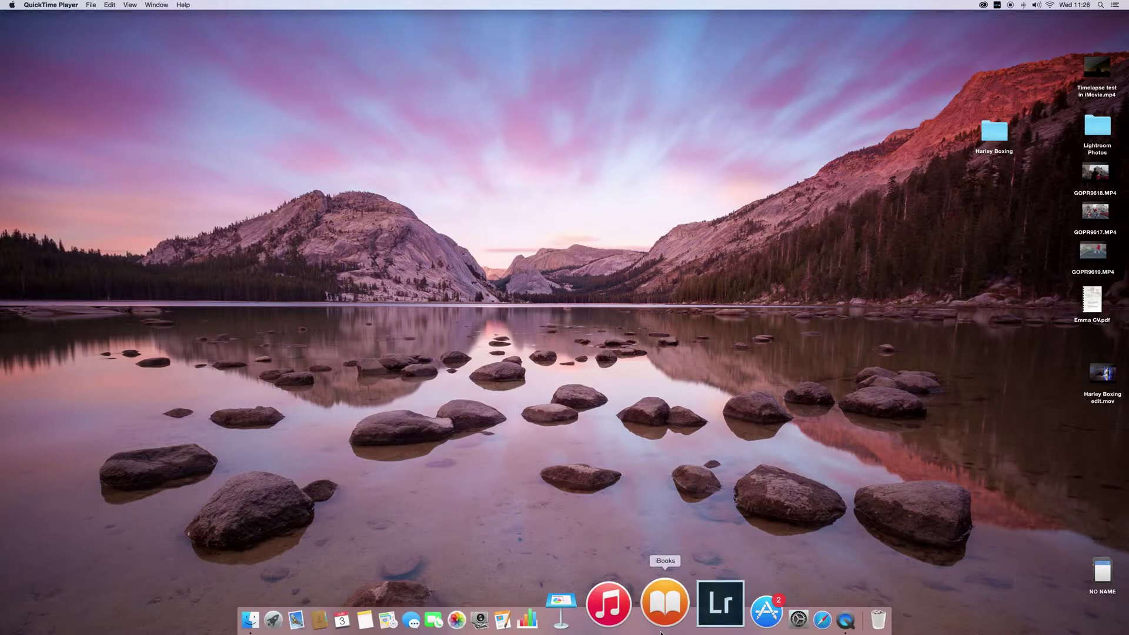
left_click(689, 610)
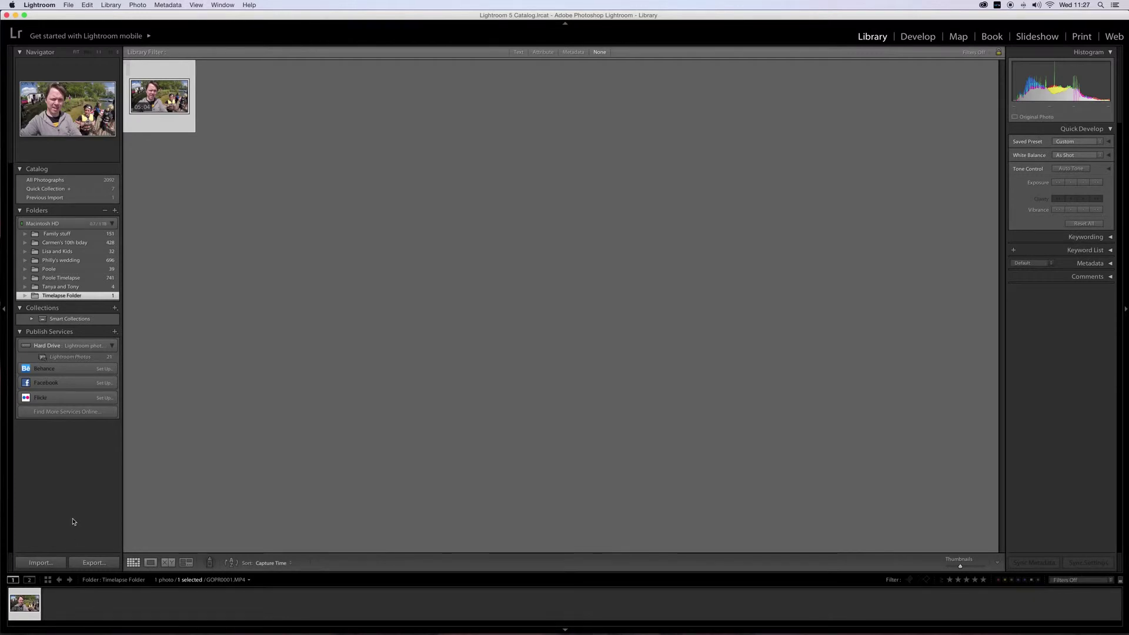
left_click(40, 562)
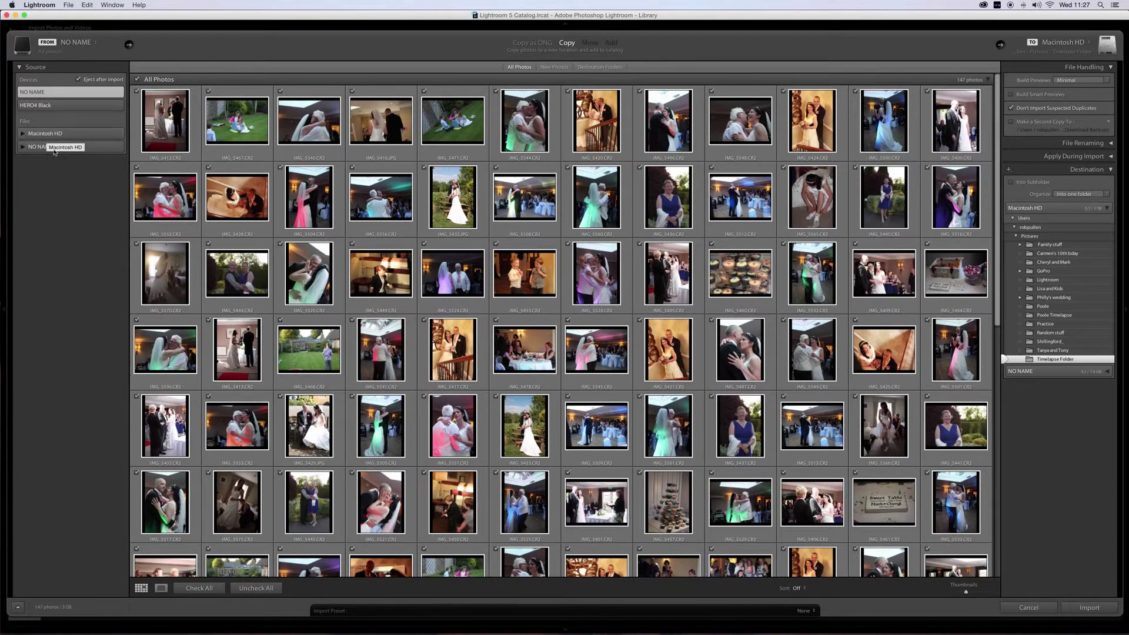
Import the second photo sequence from the Pictures folder GoPro, 2015-06-02, HERO4 Black, copying all its photos into Timelapse Folder
left_click(23, 134)
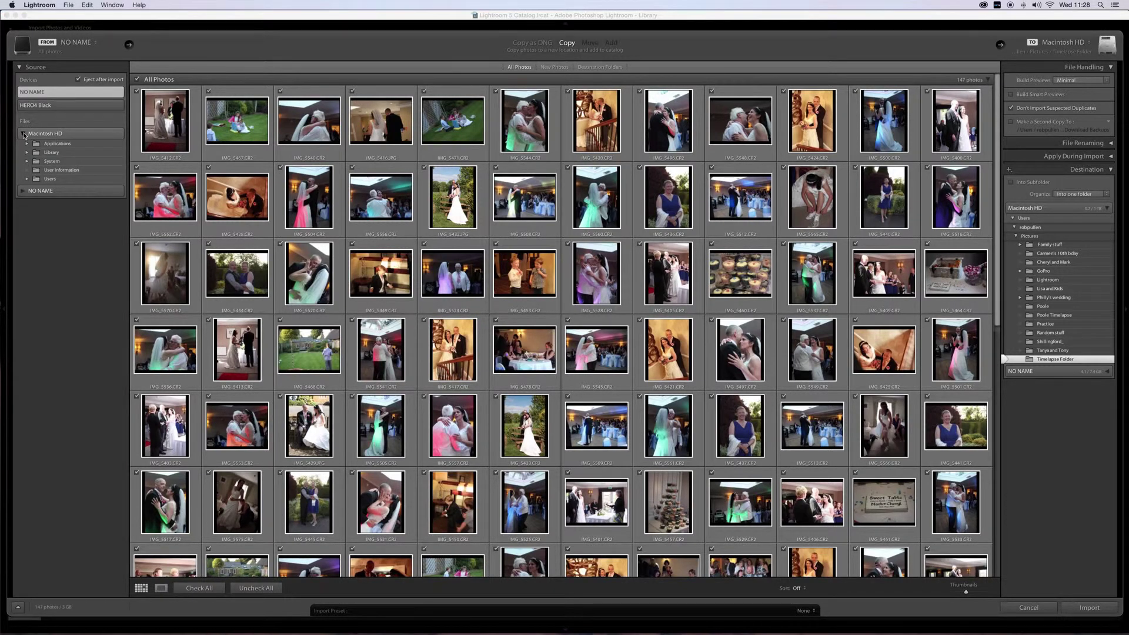
left_click(28, 179)
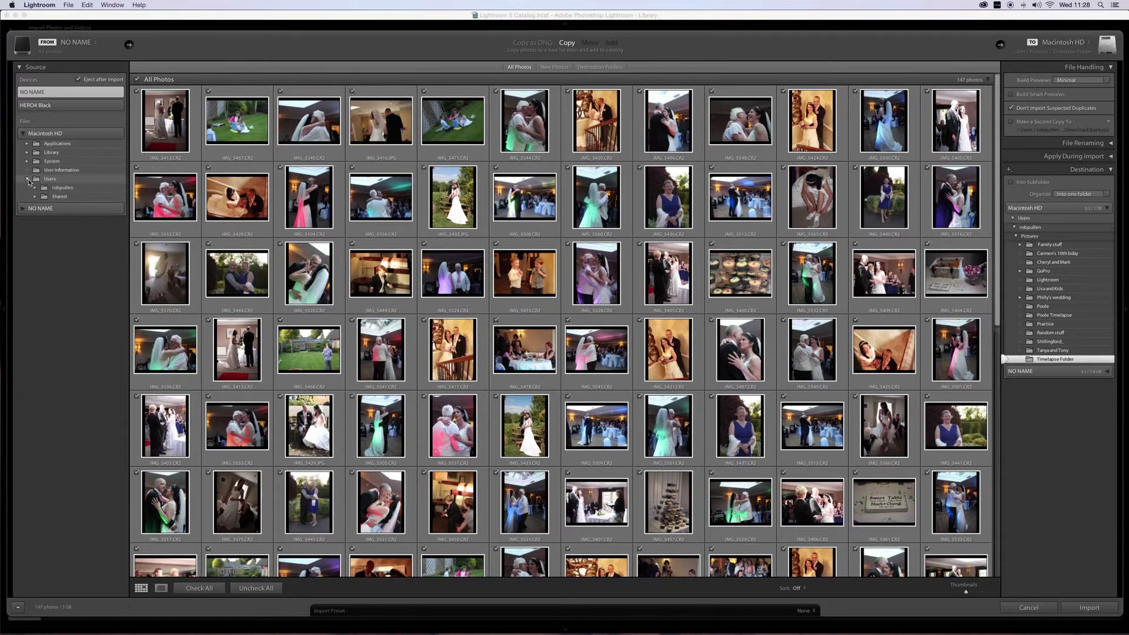
left_click(35, 188)
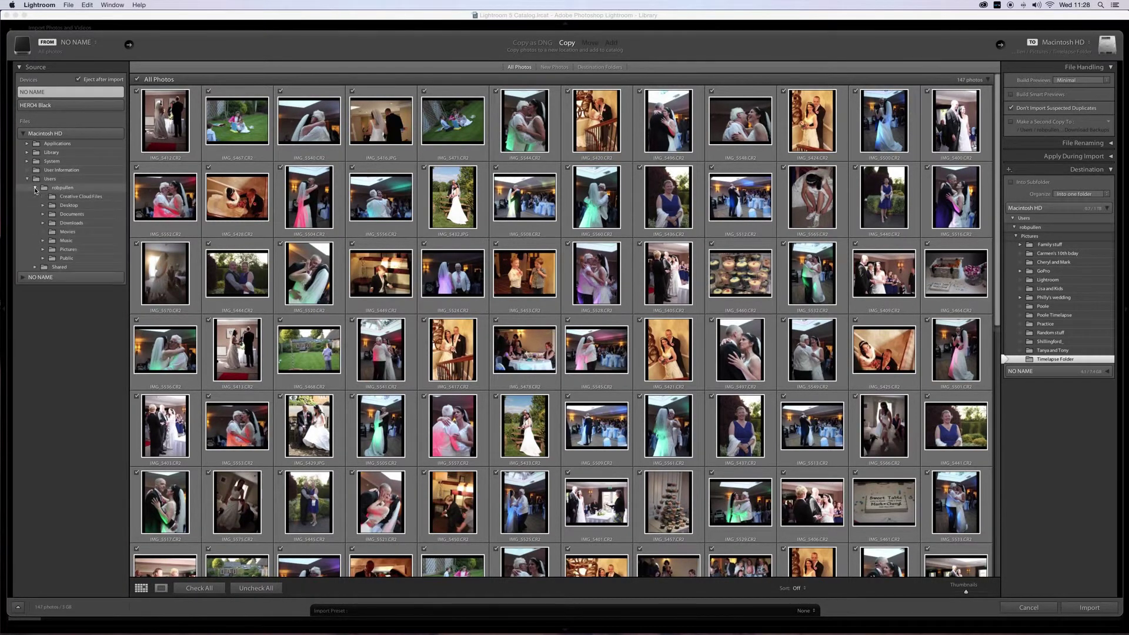
left_click(43, 252)
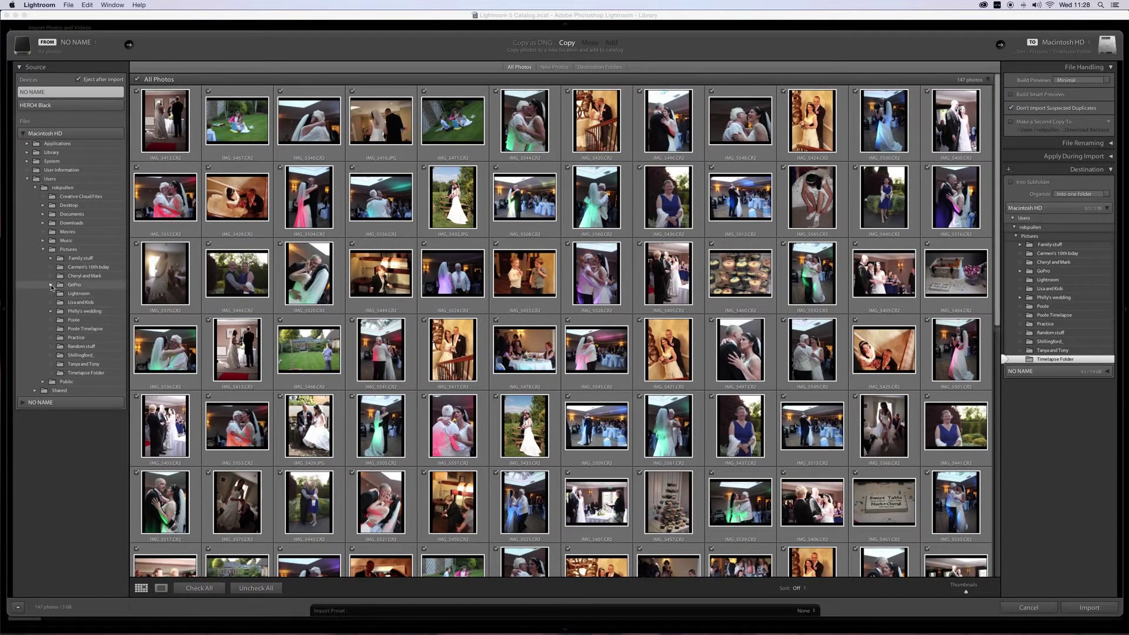
left_click(51, 285)
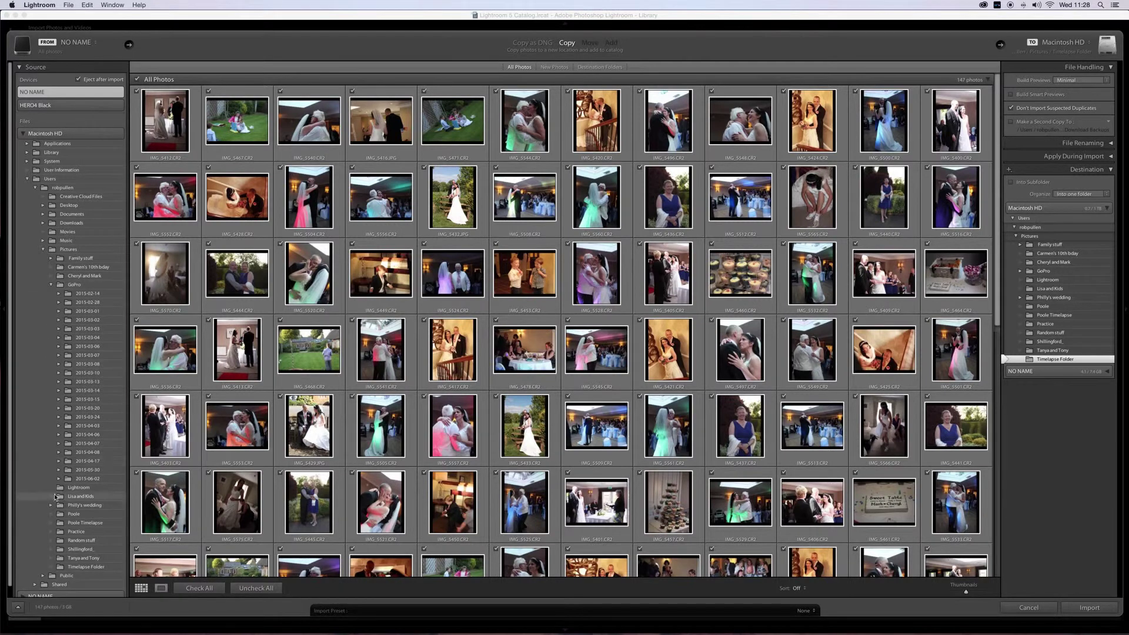
left_click(59, 478)
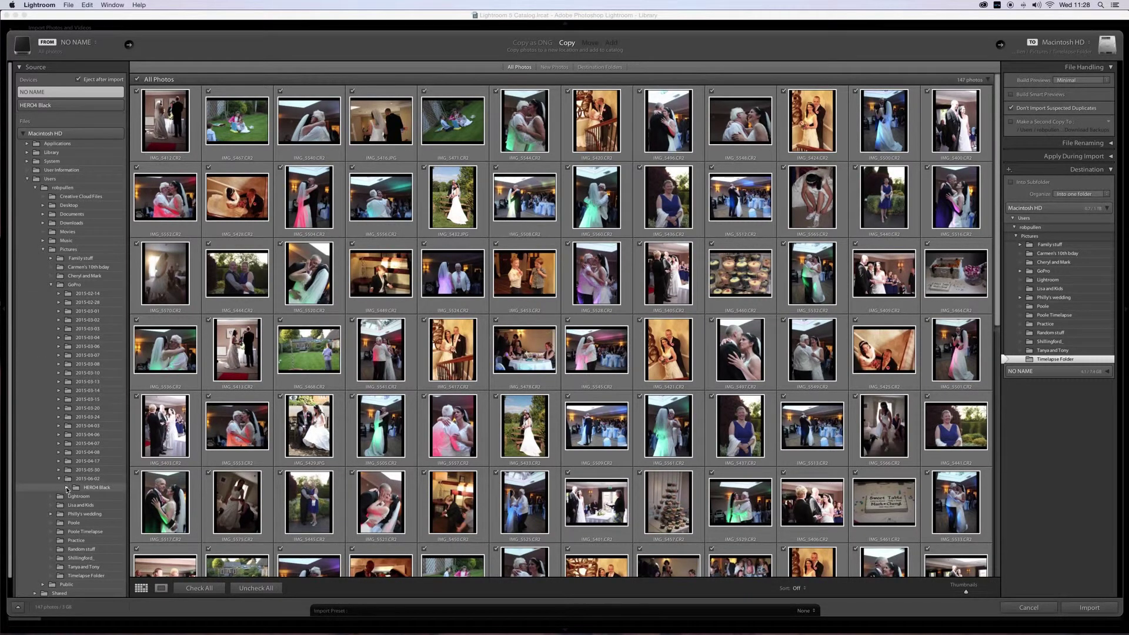
left_click(67, 487)
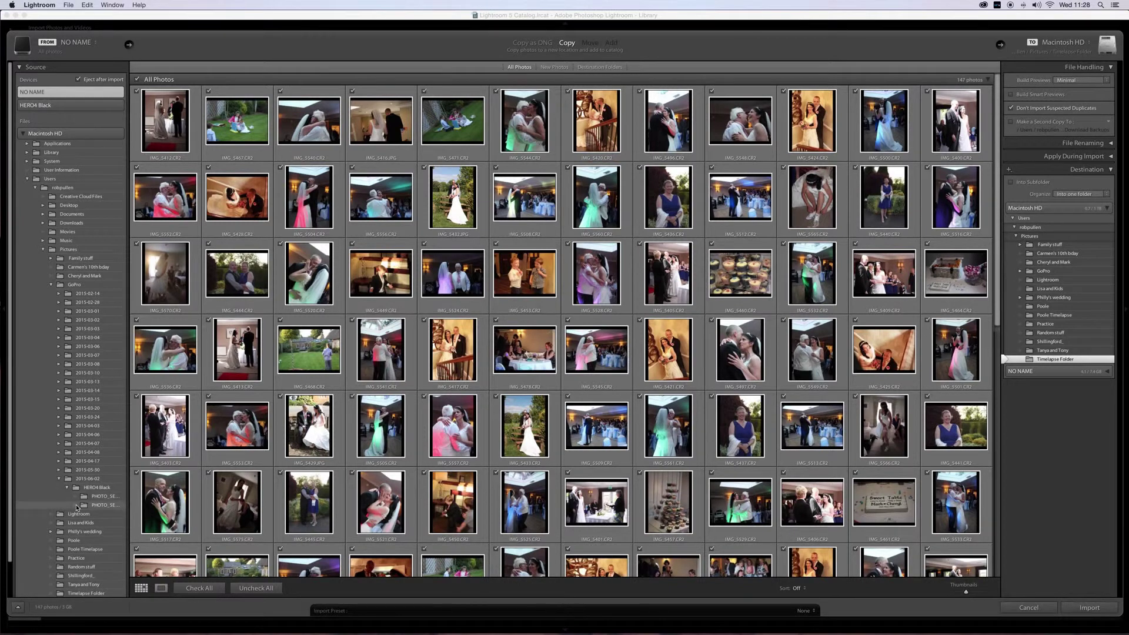
left_click(80, 505)
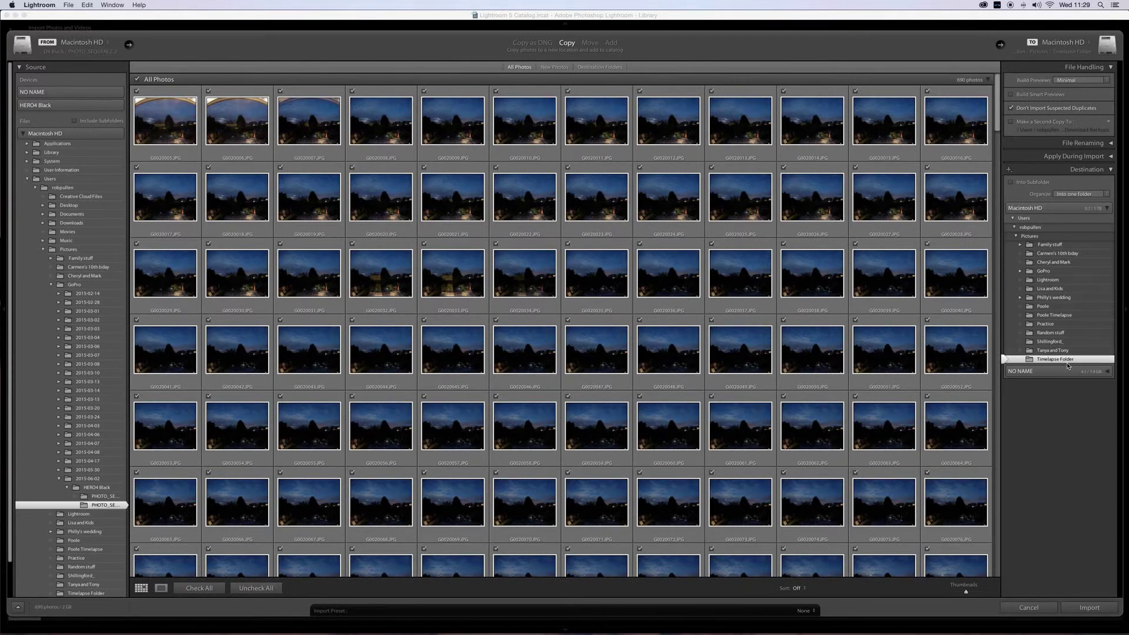
left_click(1096, 610)
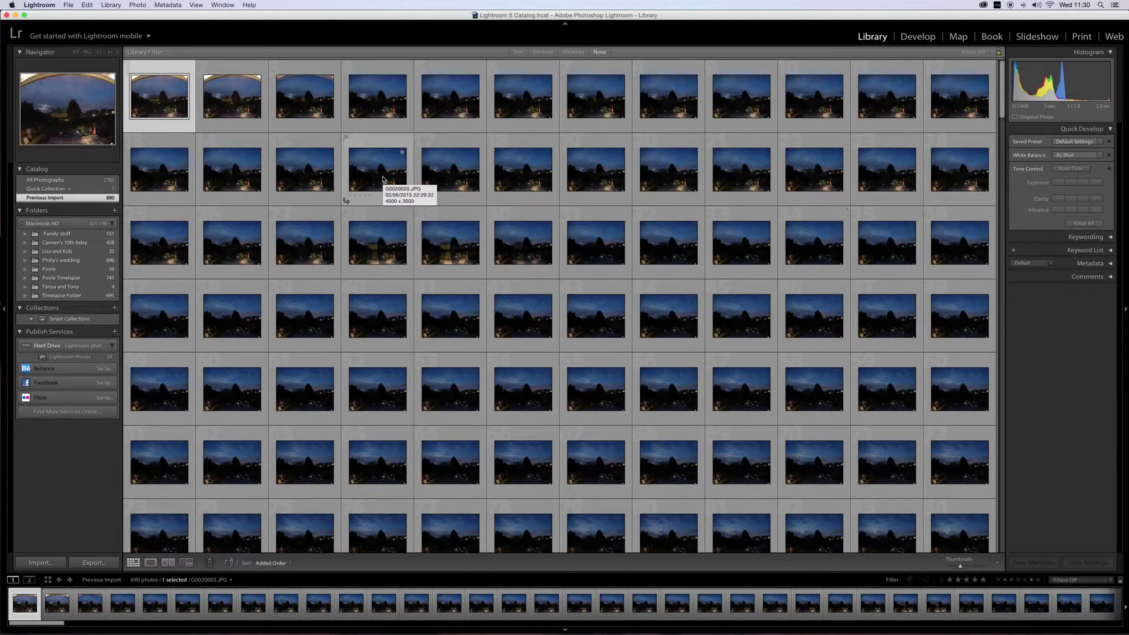
Open G0020008.JPG, the fourth imported photo, for developing and enable lens profile corrections
left_click(381, 107)
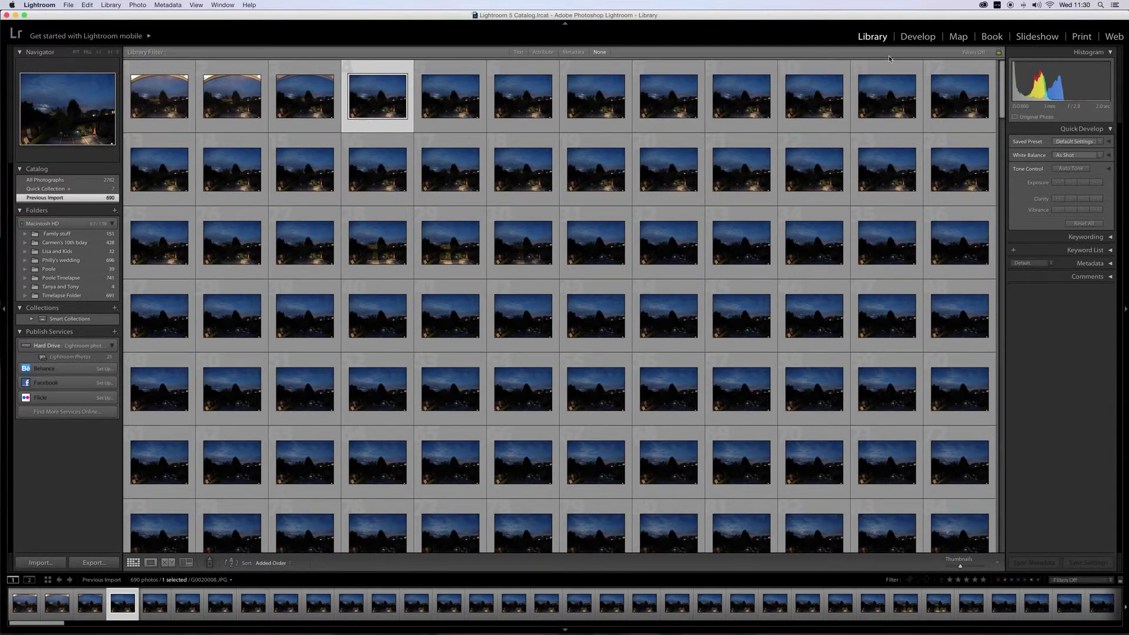
left_click(917, 37)
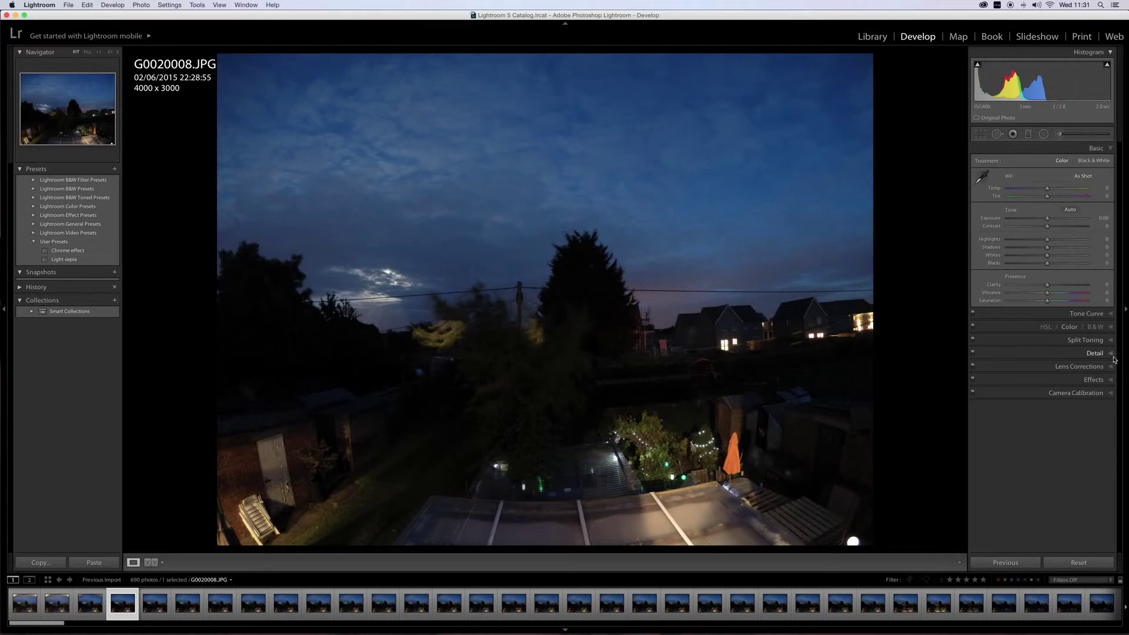
left_click(1108, 370)
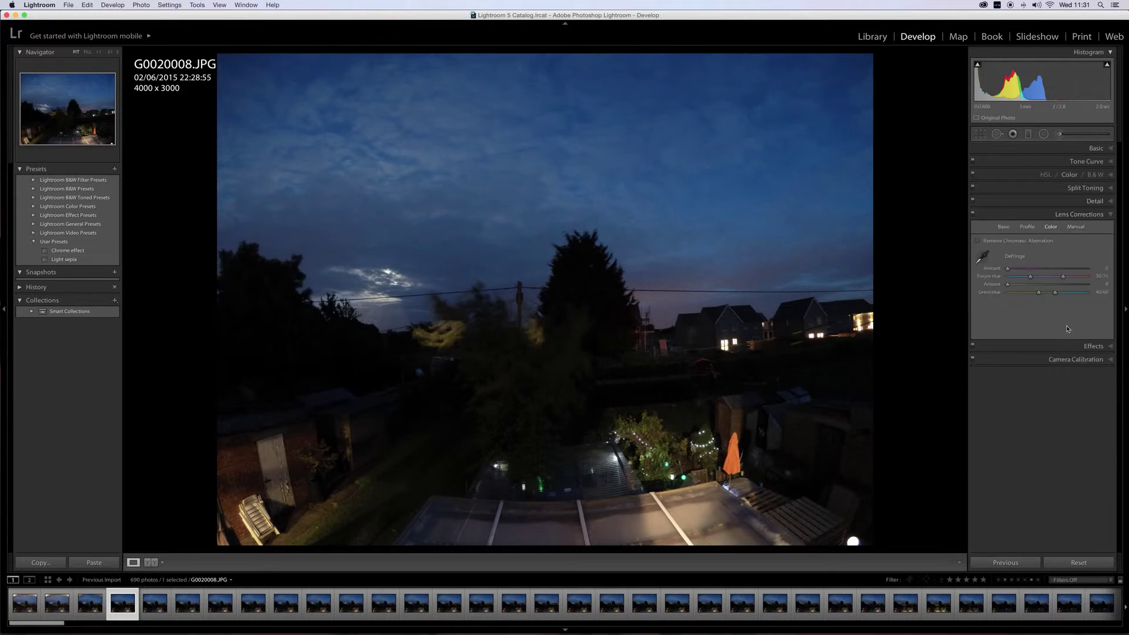
left_click(1026, 227)
left_click(1010, 241)
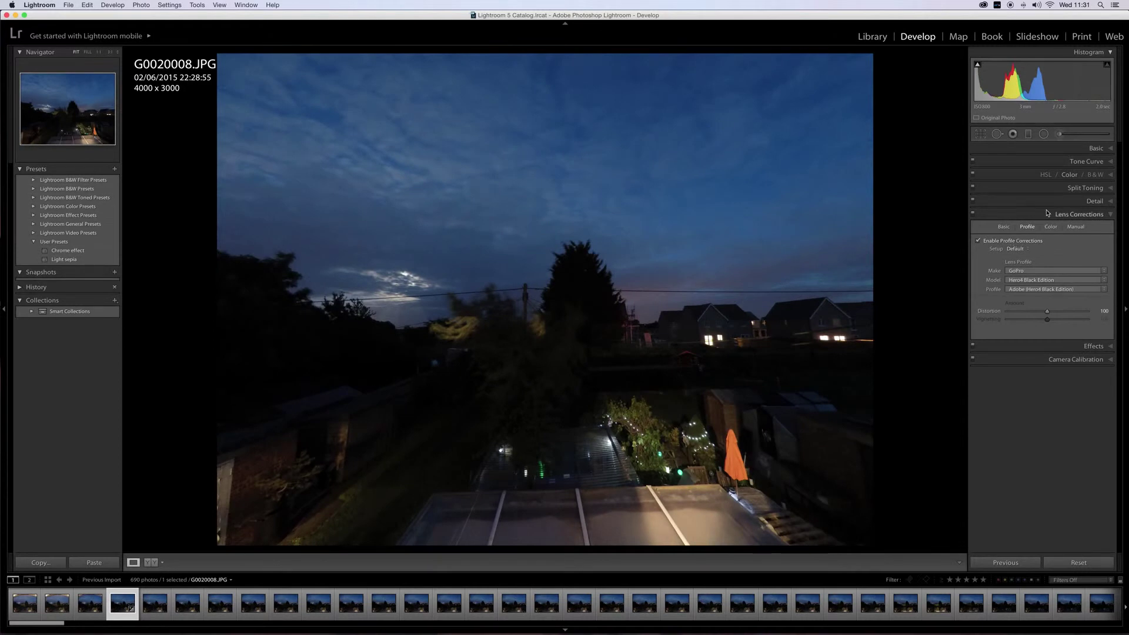
Apply noise reduction of about 39 for luminance and 18 for color, and add slight sharpening
left_click(1104, 202)
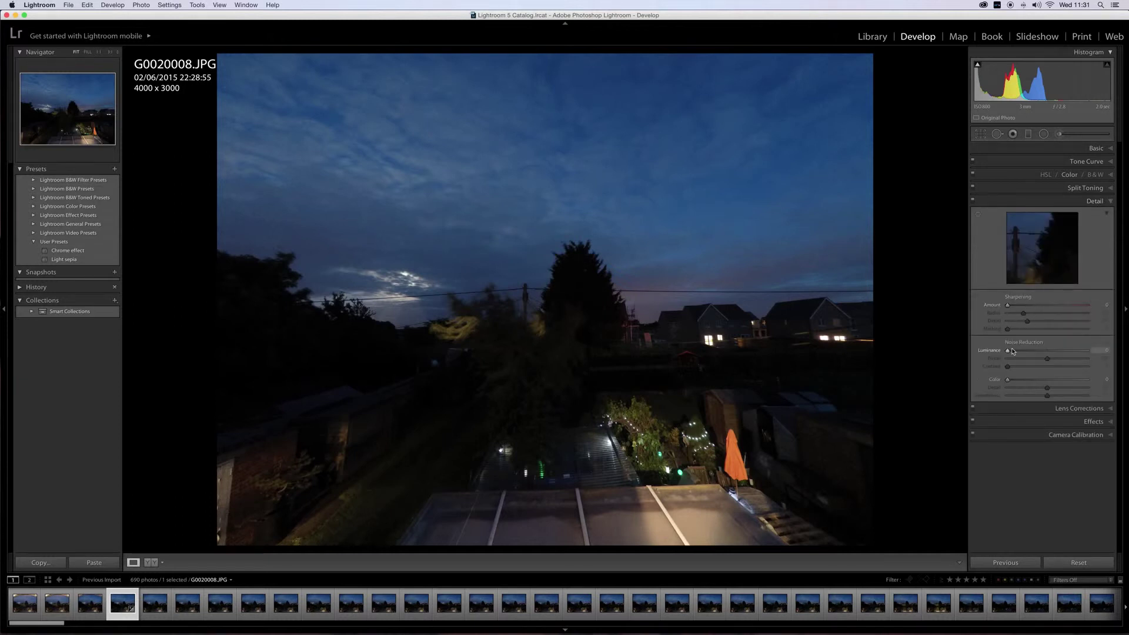
left_click_drag(1008, 351, 1039, 353)
left_click_drag(1009, 381, 1023, 383)
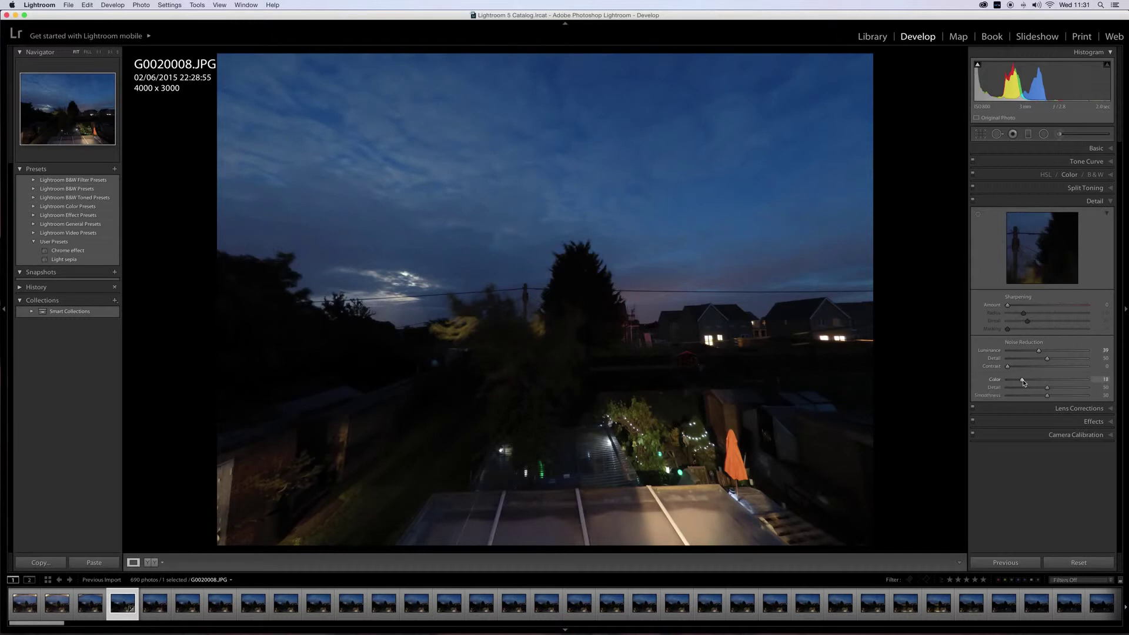
left_click_drag(1023, 383, 1057, 353)
left_click_drag(1007, 307, 1021, 308)
Set highlights to -18, shadows to -9, whites to +36, blacks to -6, clarity to +11 and vibrance to +8
left_click(1094, 148)
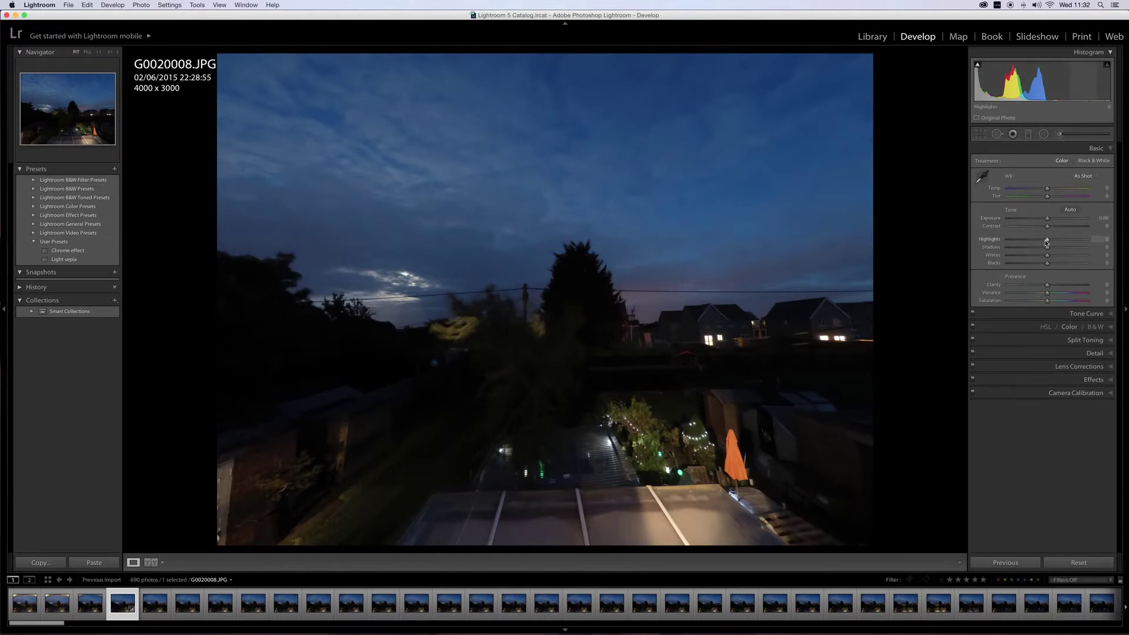
mouse_move(1047, 240)
left_mouse_down()
mouse_move(1019, 242)
mouse_move(1040, 242)
left_mouse_up()
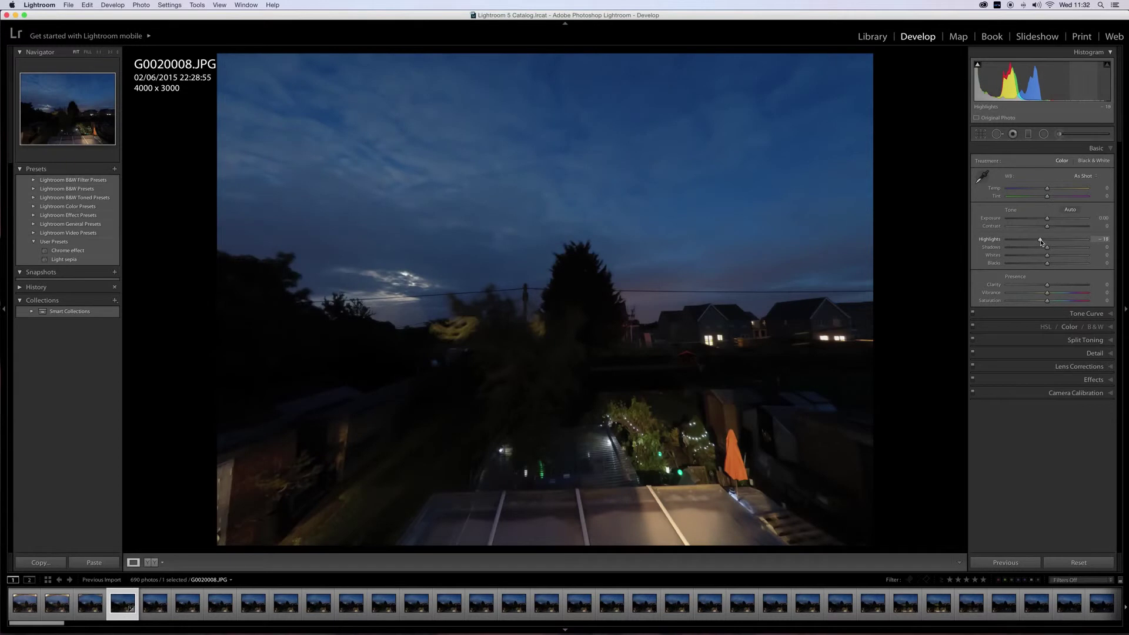
left_click_drag(1047, 248, 1063, 250)
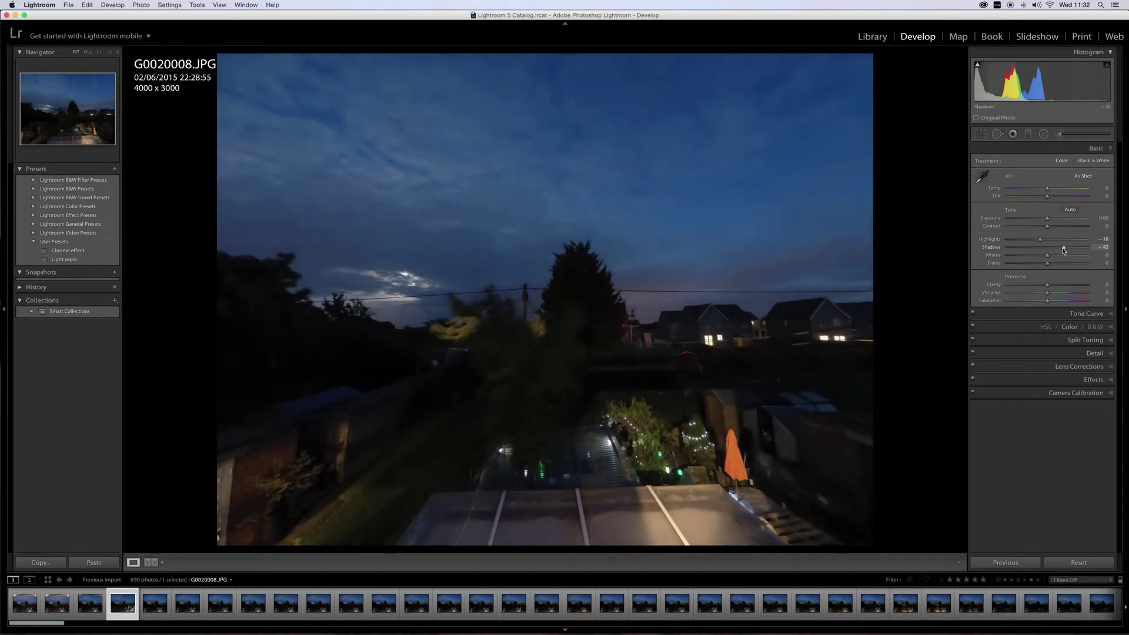
left_click_drag(1064, 251, 1044, 252)
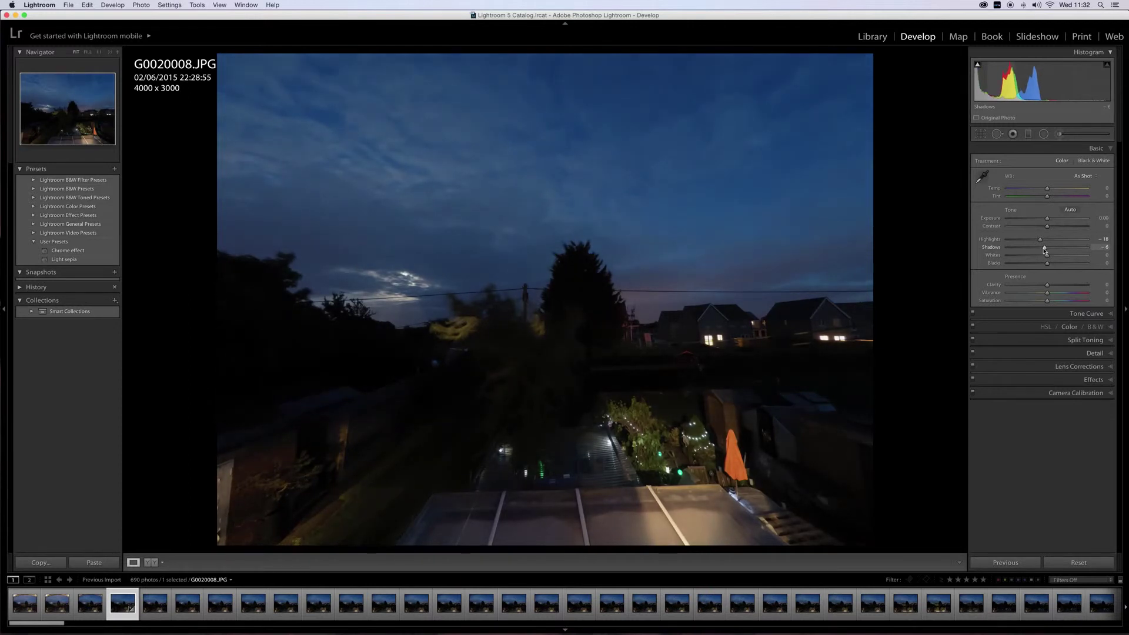
left_click_drag(1044, 251, 1051, 296)
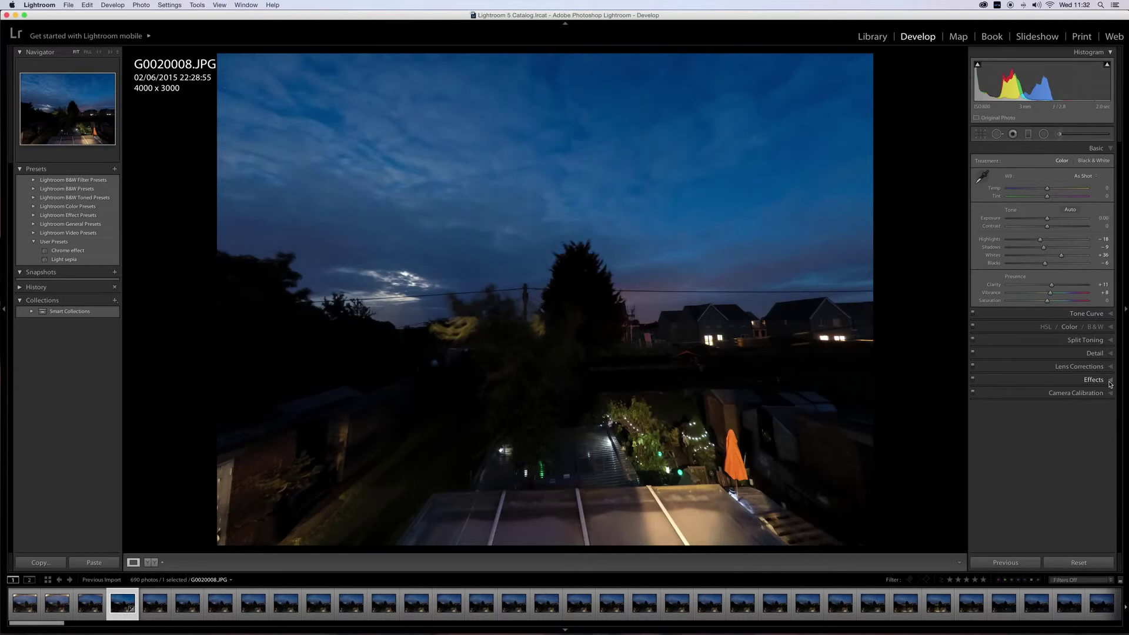
Add post-crop vignetting with an amount of -12
left_click(1109, 381)
left_click_drag(1047, 257, 1043, 259)
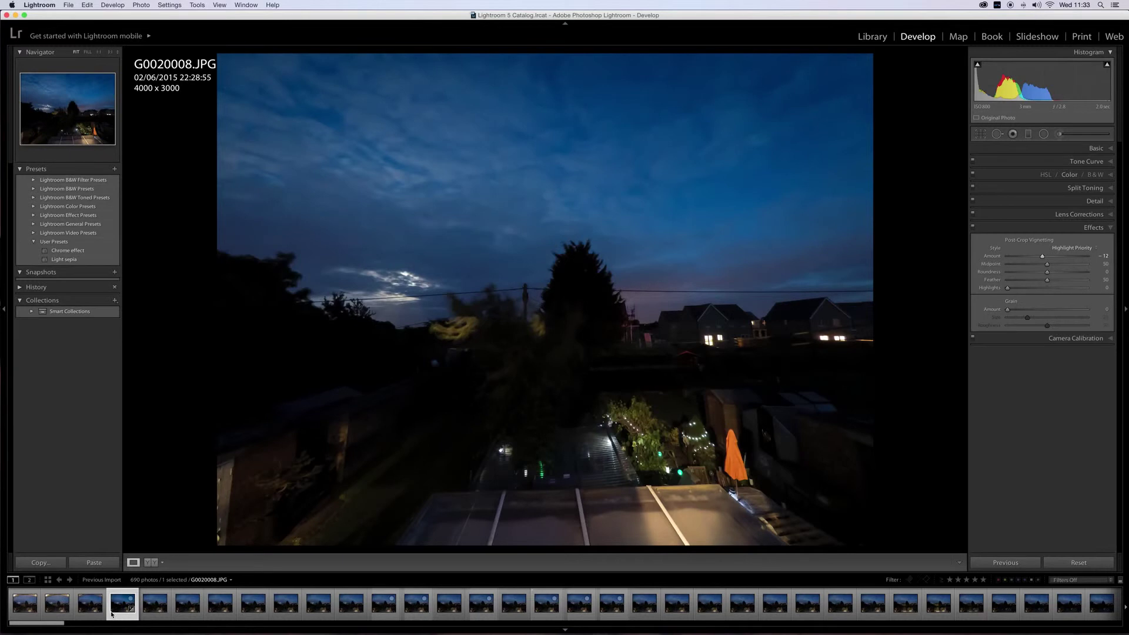
Synchronize all develop settings from G0020008.JPG to every photo through the end of the sequence, and reselect only G0020008.JPG
left_click_drag(58, 623, 1093, 623)
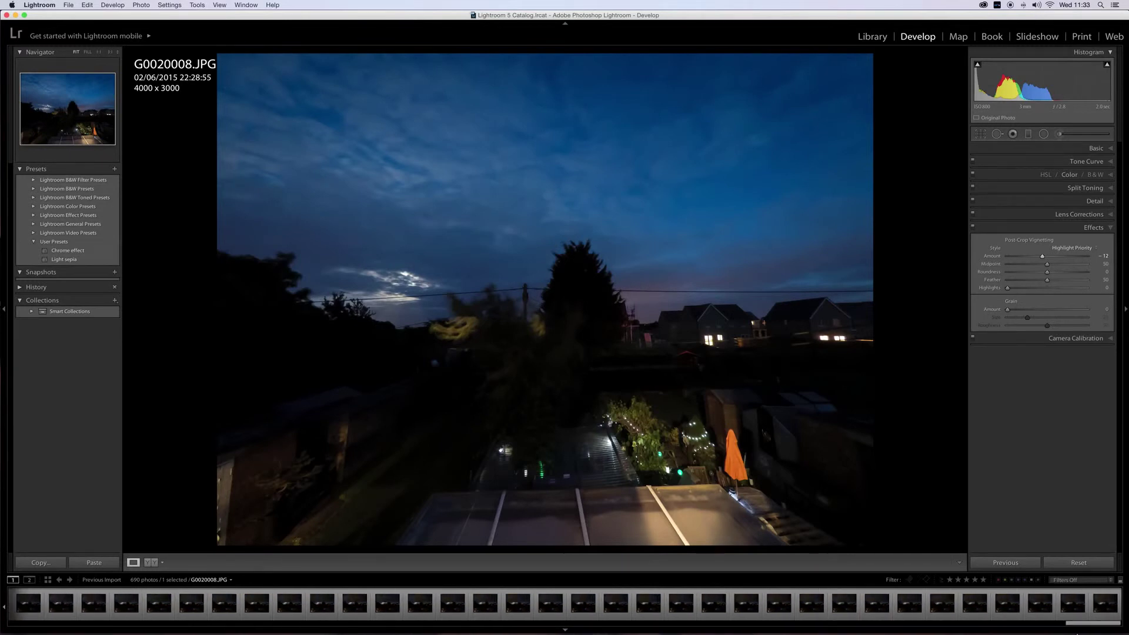
left_click(1106, 607, "shift")
left_click(1009, 557)
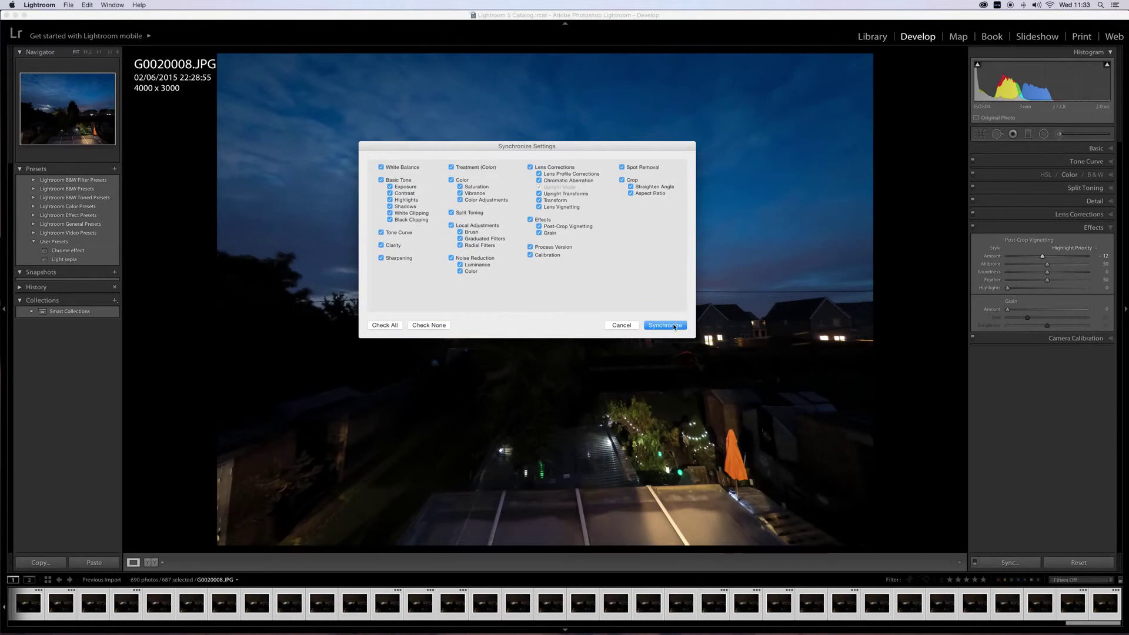
left_click(665, 326)
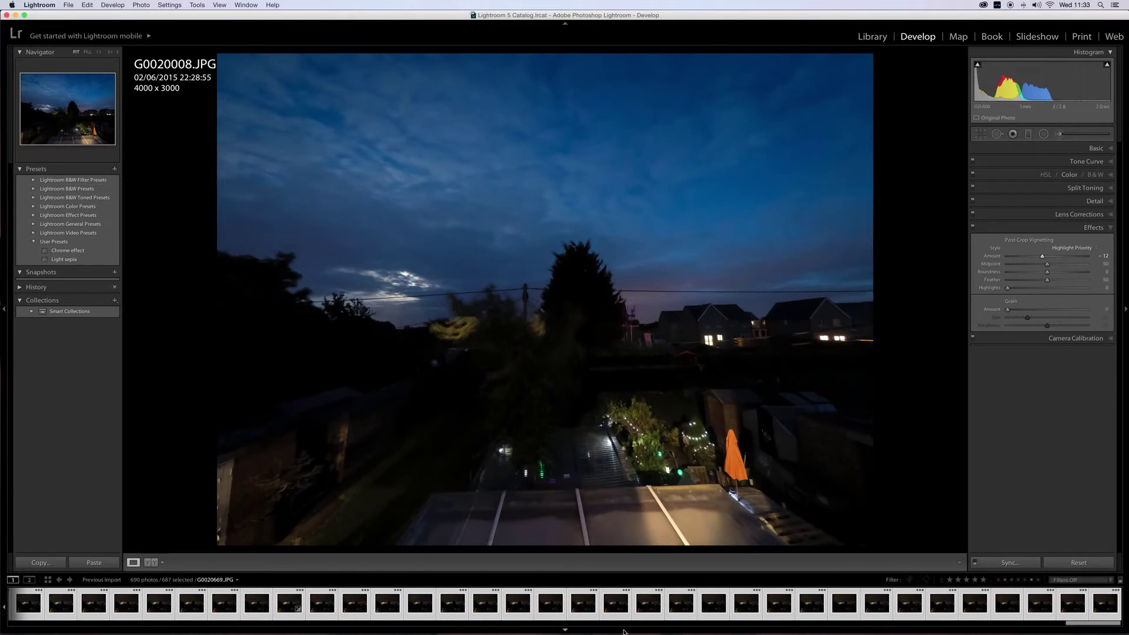
left_click_drag(1089, 624, 38, 616)
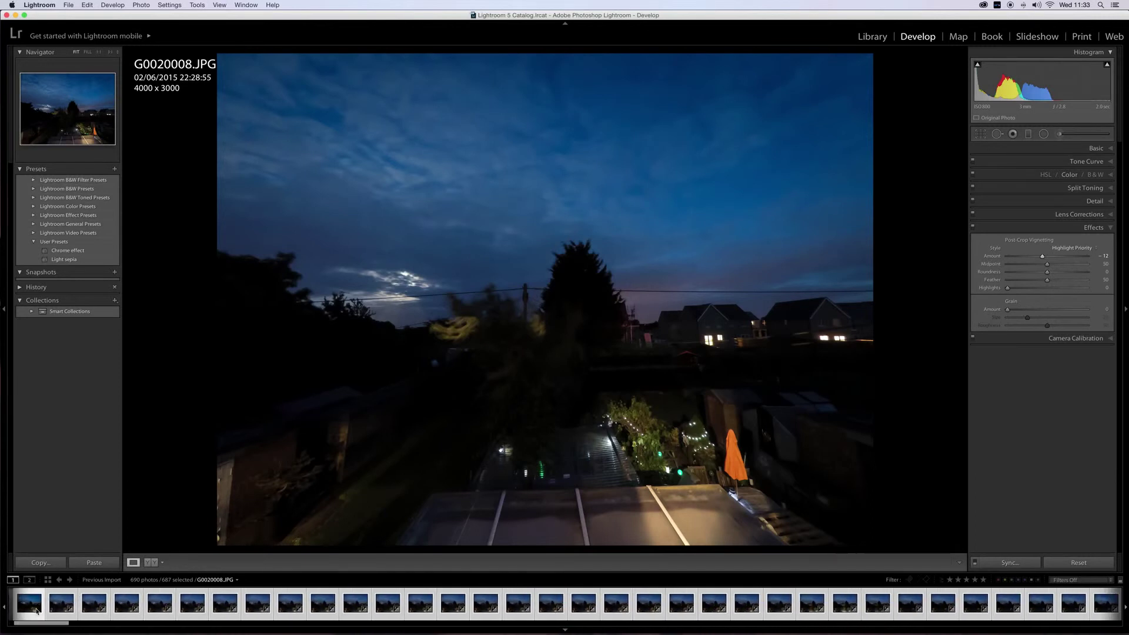
left_click(39, 615)
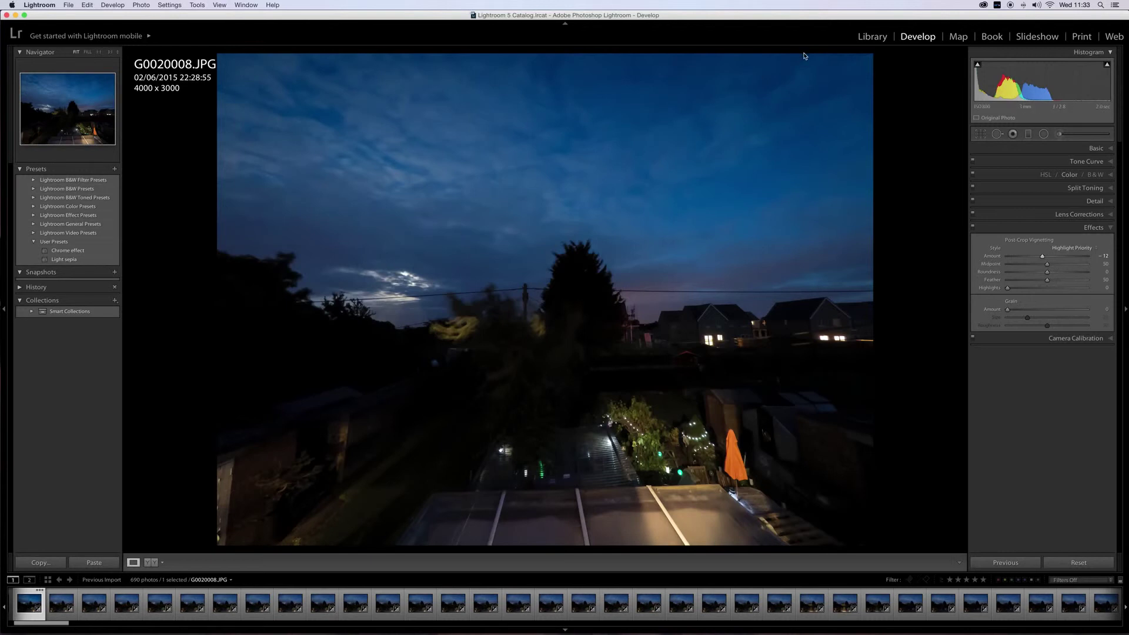
Export the photos as a slideshow video named Test Timelapse.mp4 to the Desktop with the 720p preset
left_click(1035, 39)
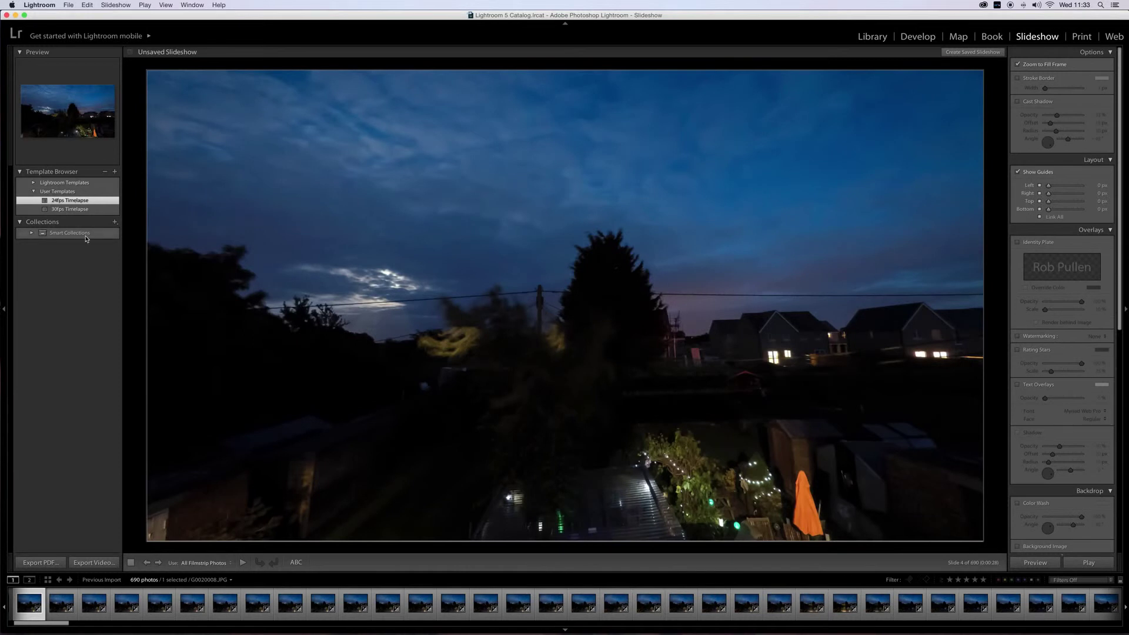
left_click(95, 564)
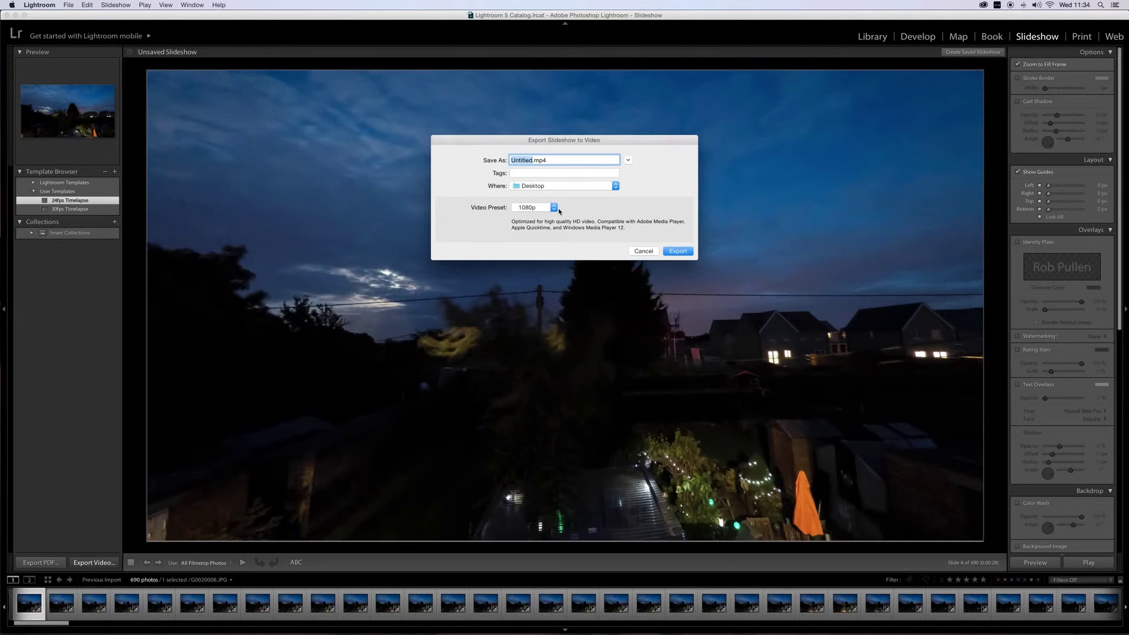
left_click(554, 208)
left_click(526, 200)
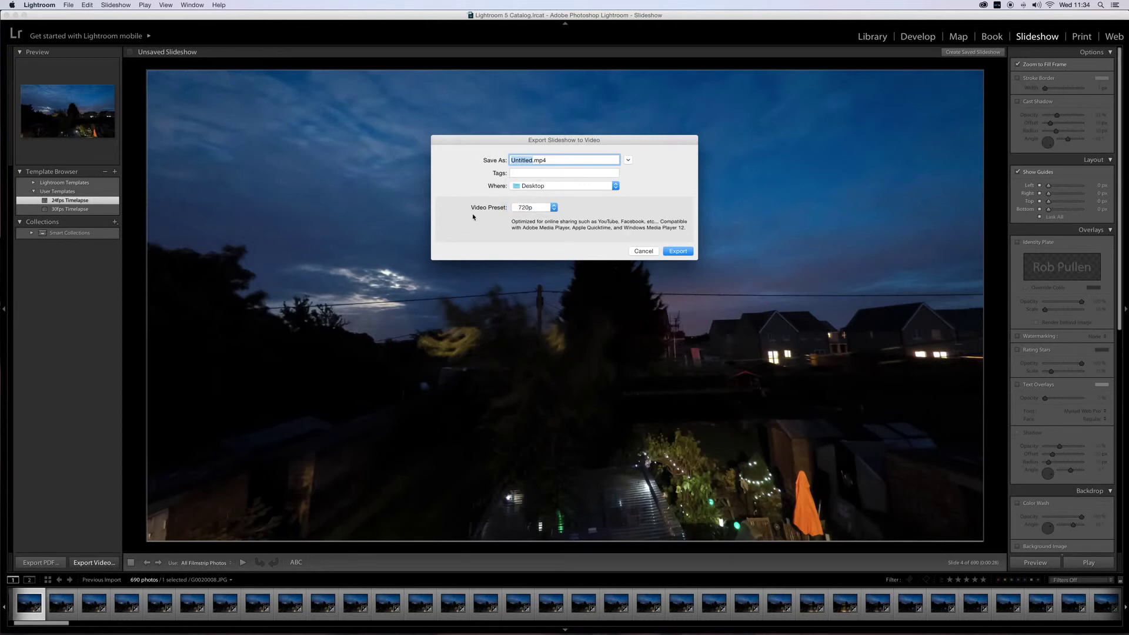
type("Tes")
type("timelapse")
left_click(679, 252)
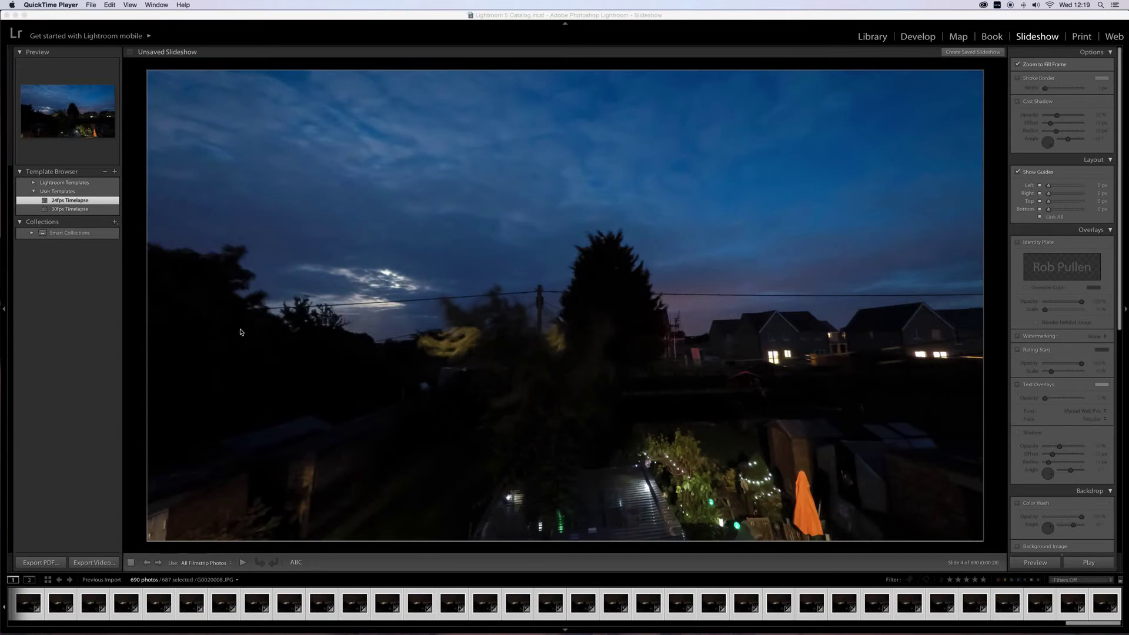
Minimize the Lightroom window and open Test Timelapse.mp4 from the desktop in QuickTime Player
left_click(16, 14)
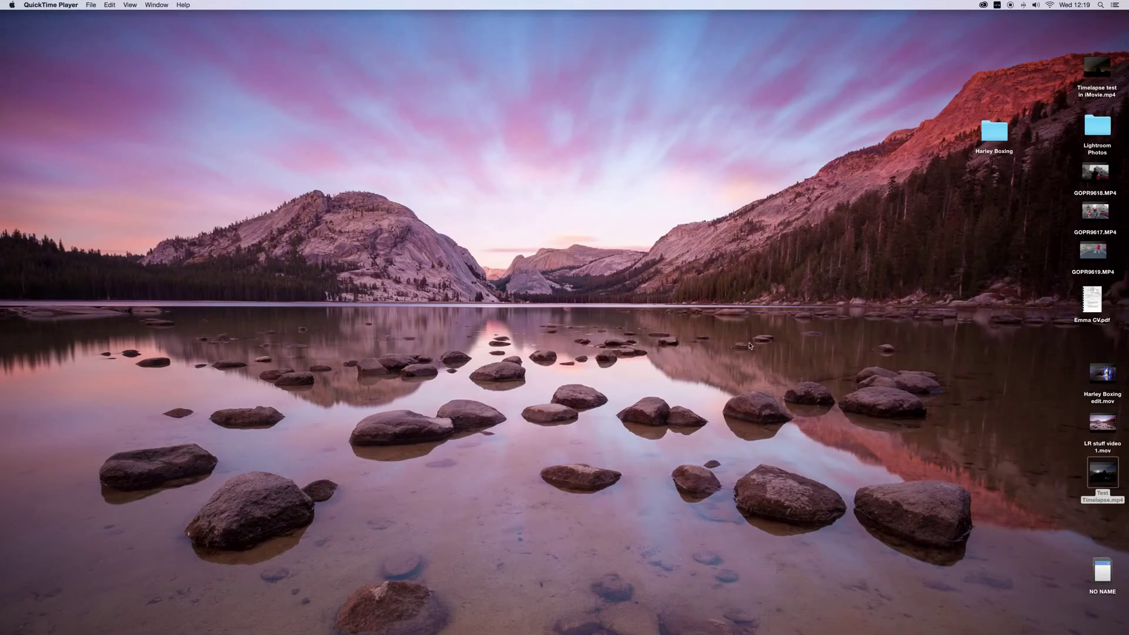
double_click(1098, 484)
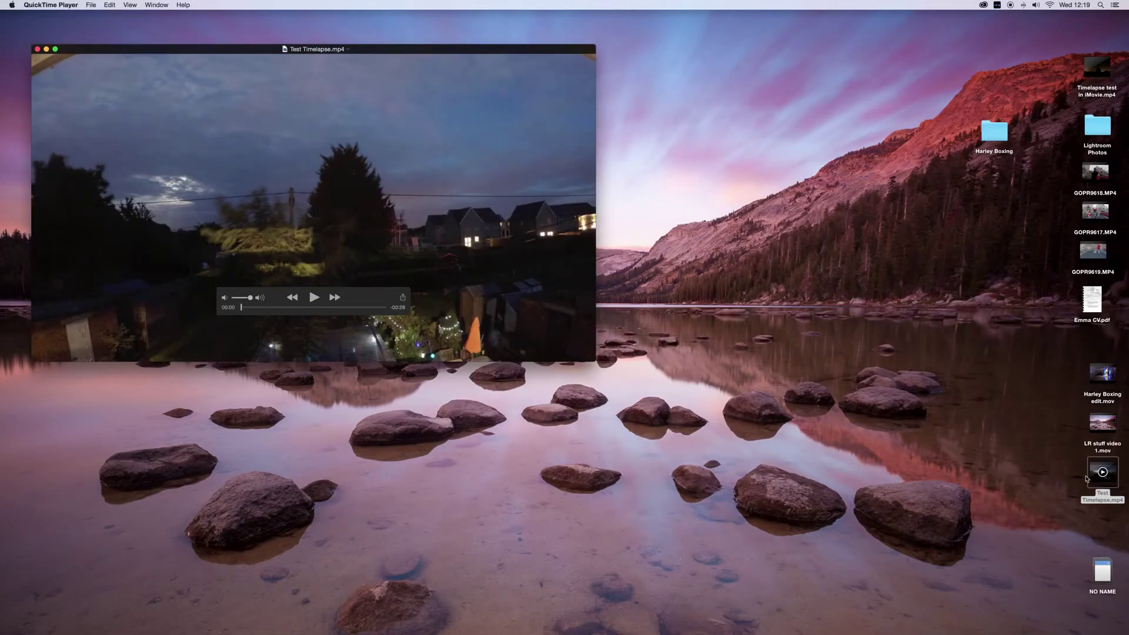
Move the Test Timelapse.mp4 player window to the middle of the desktop, play the video through, and close it
left_click_drag(410, 50, 625, 129)
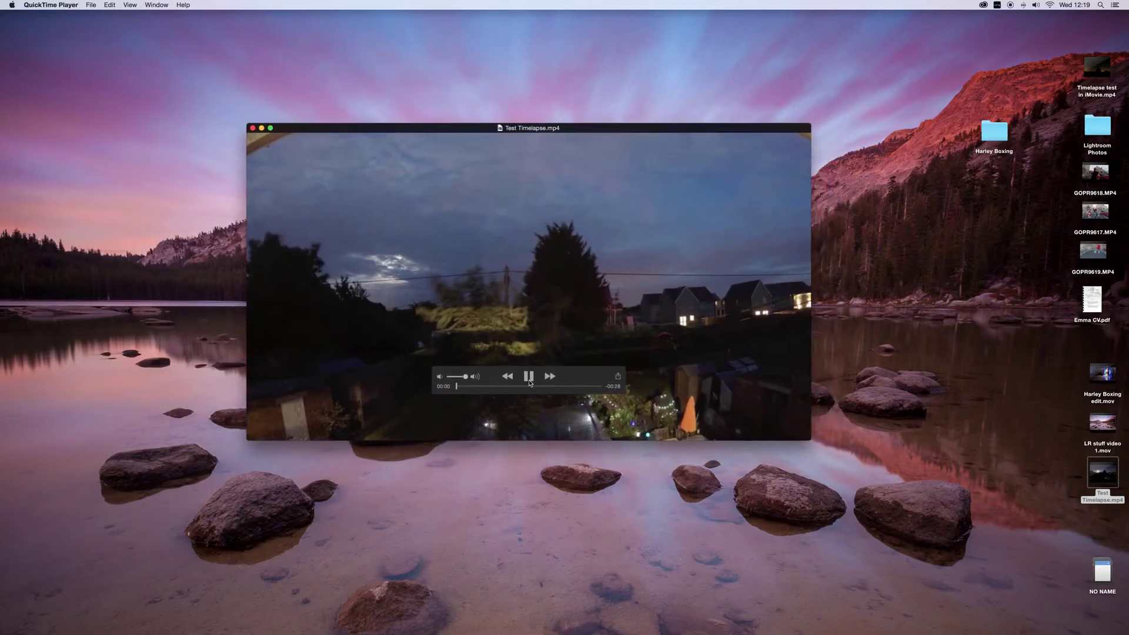
key("space")
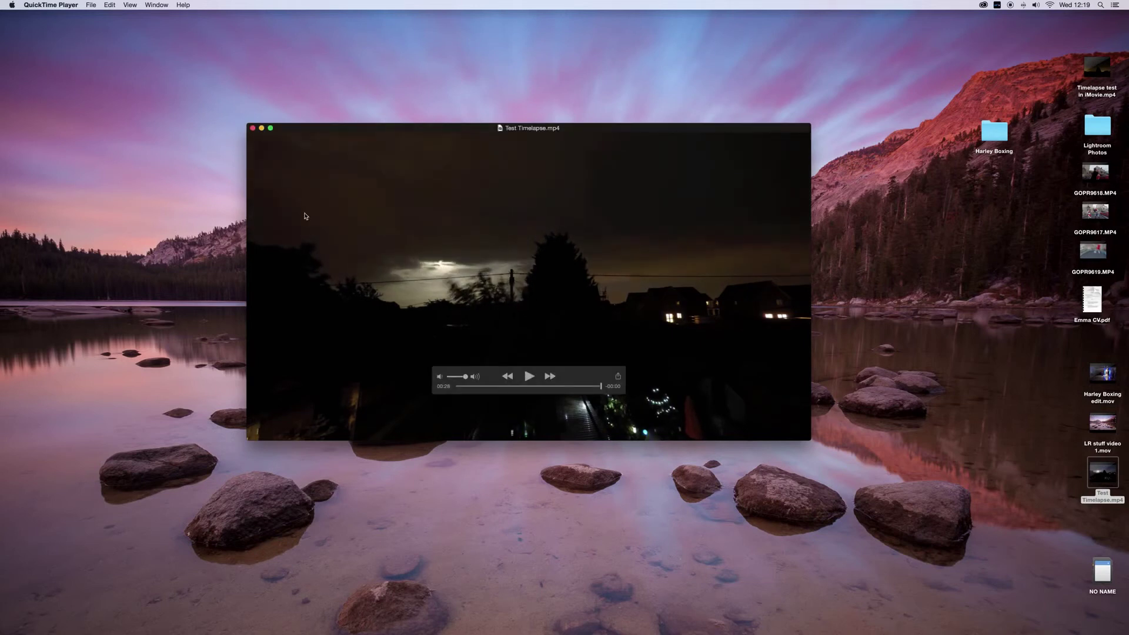
left_click(253, 128)
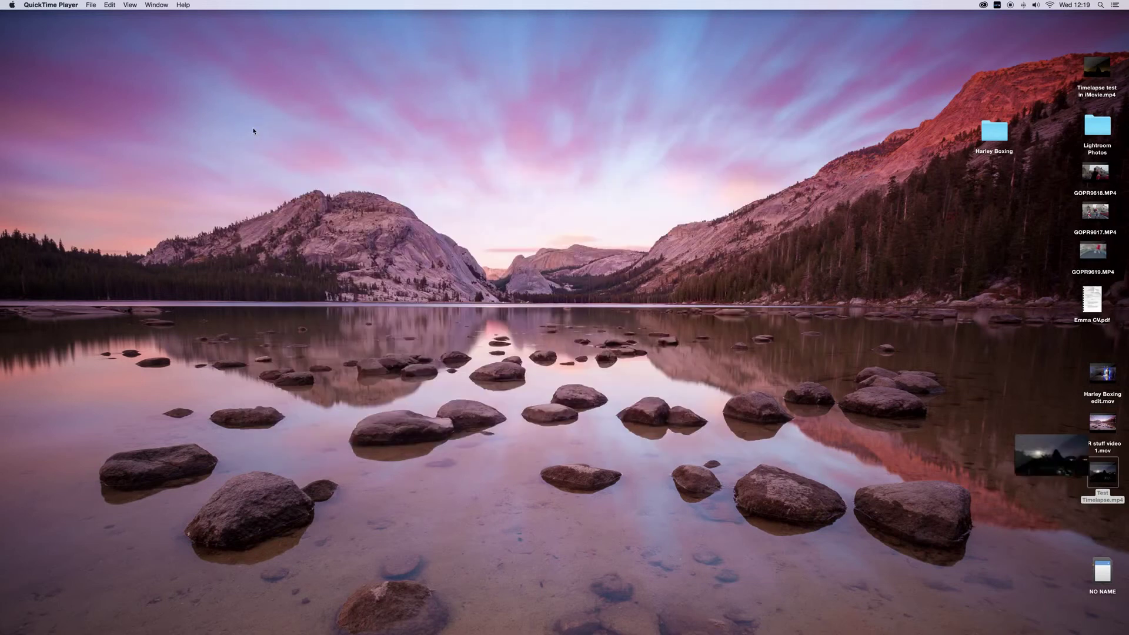
Switch back to Lightroom and show the imported timelapse photos in the Library module
mouse_move(488, 633)
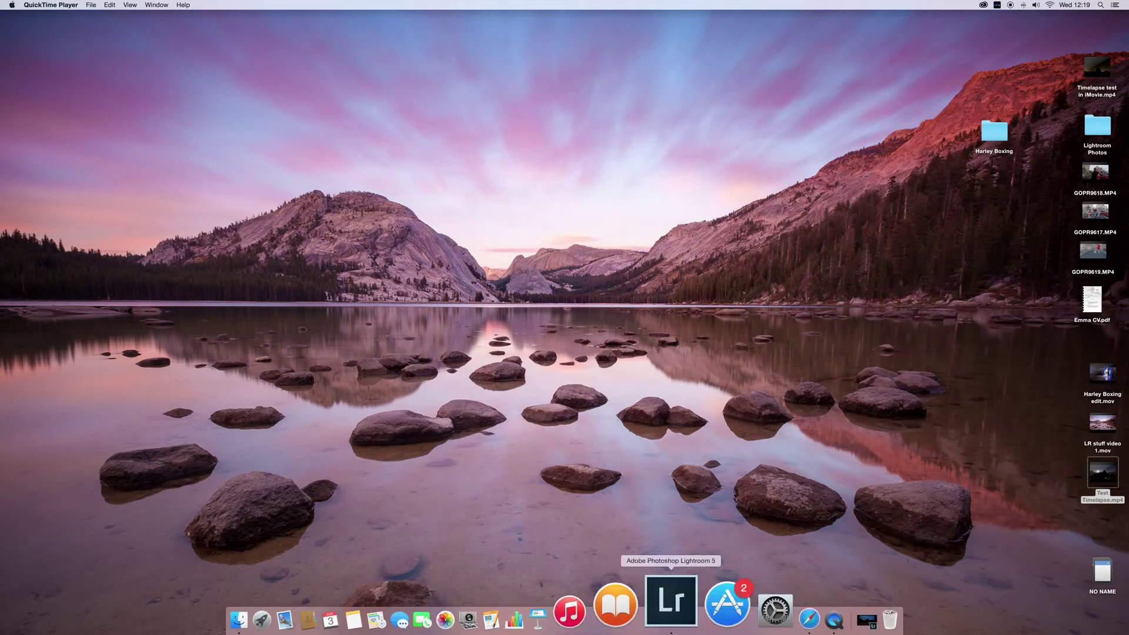
left_click(682, 620)
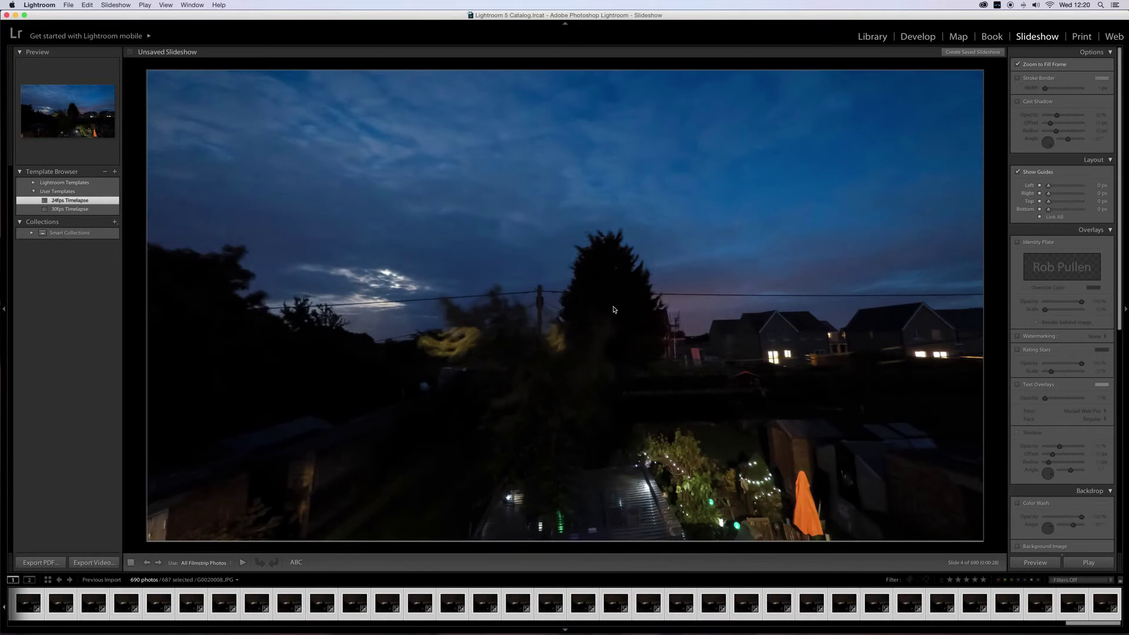
left_click(457, 612)
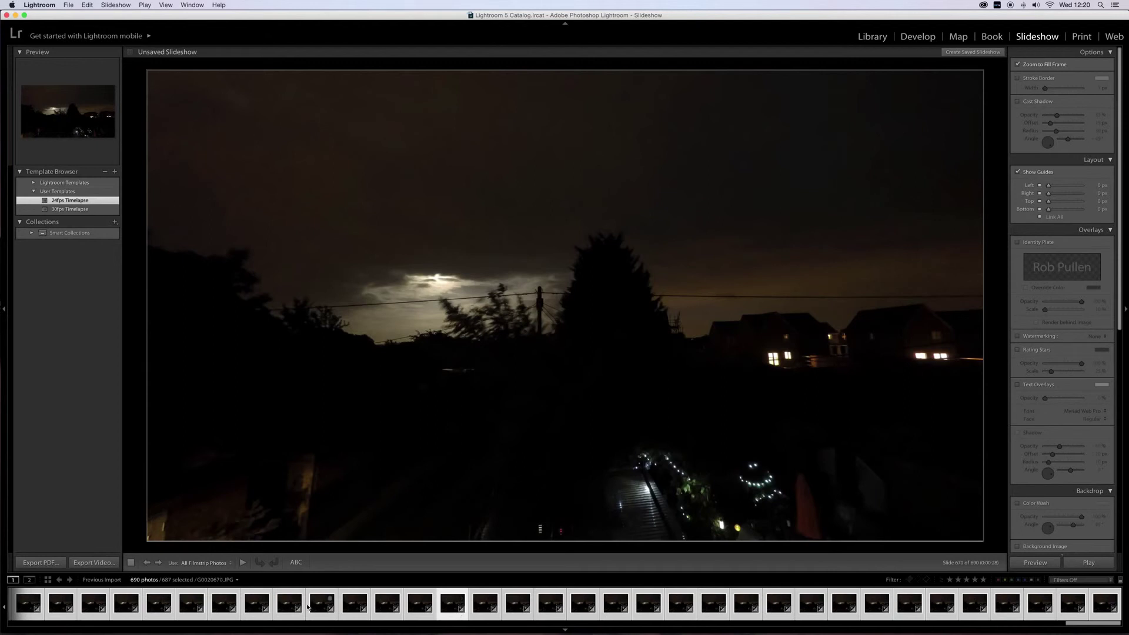
mouse_move(565, 632)
left_click(885, 39)
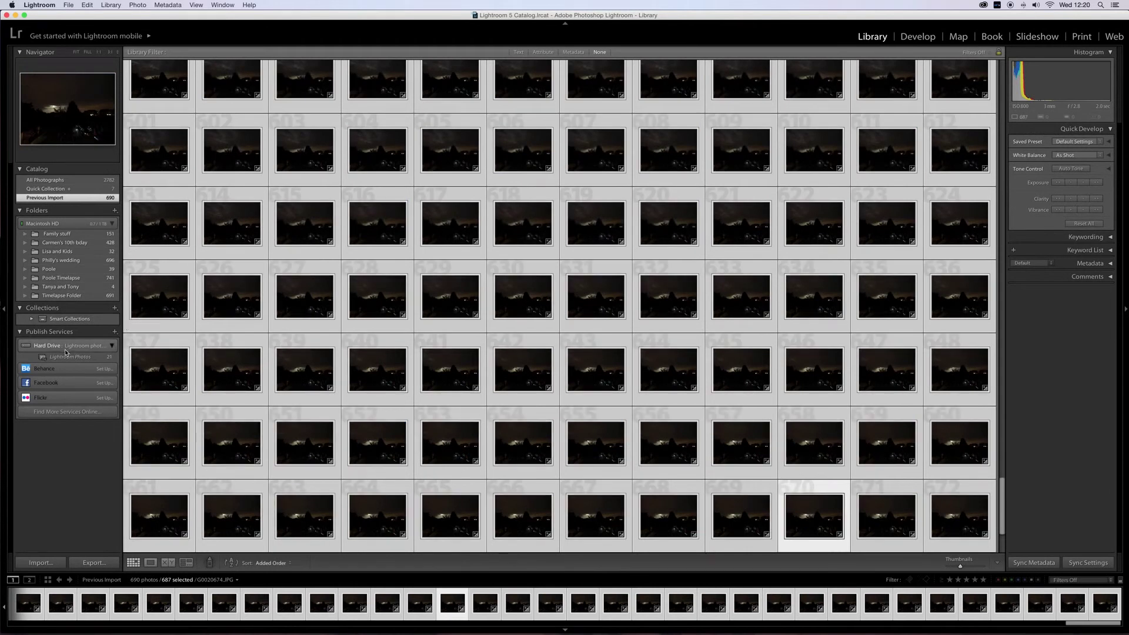
Open photo G0020642.JPG from the grid in Loupe view
left_click(231, 307)
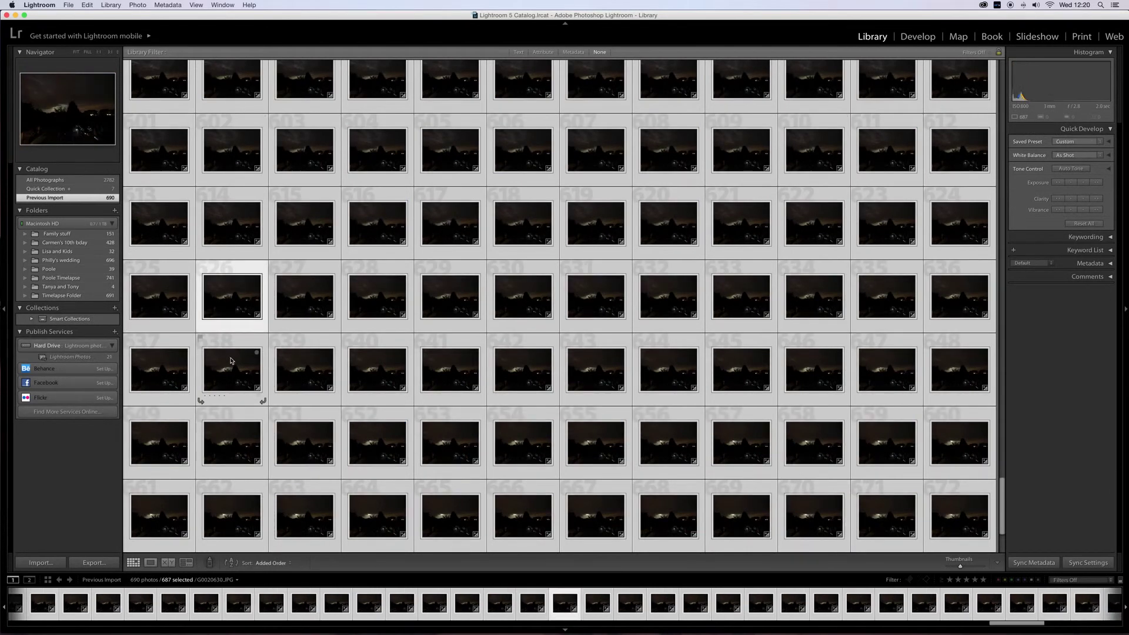
left_click(231, 361)
double_click(239, 343)
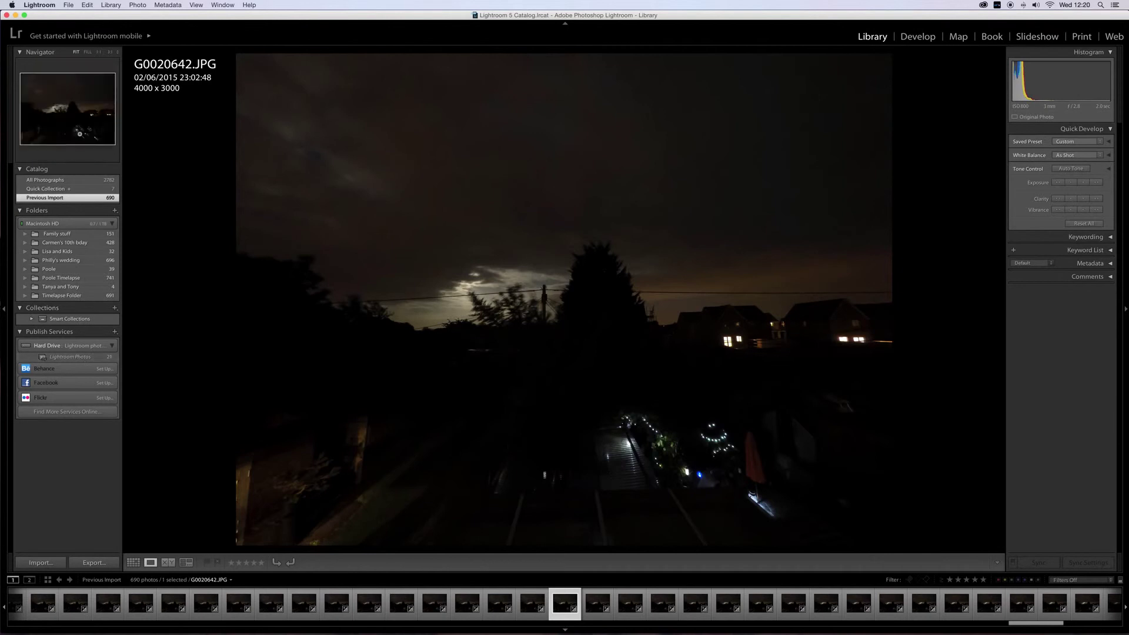
left_click(69, 6)
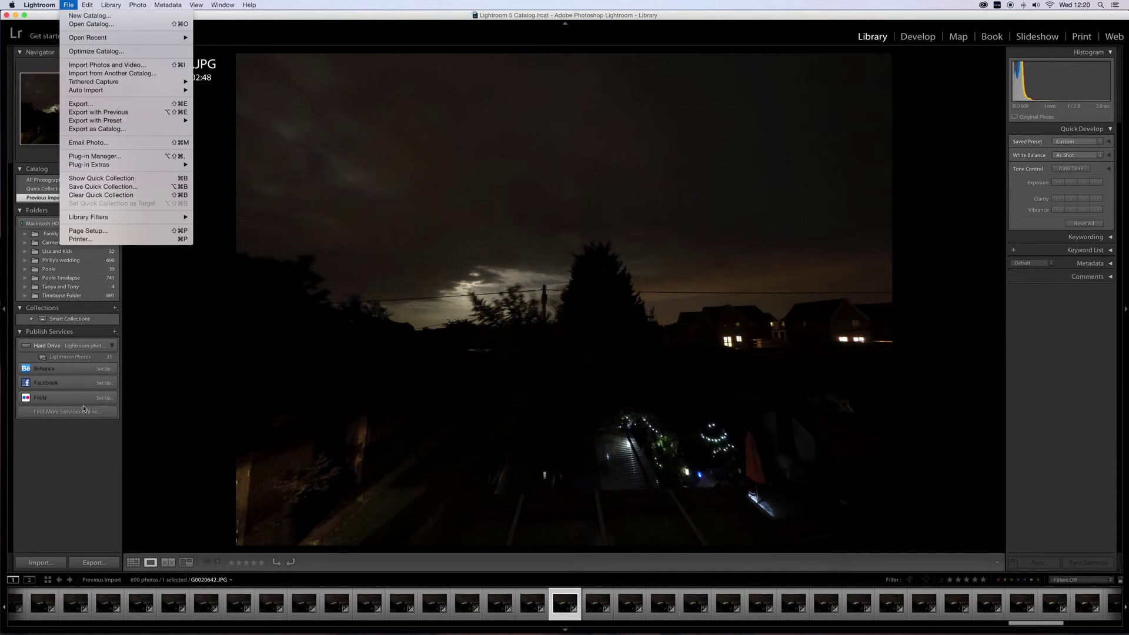
left_click(77, 458)
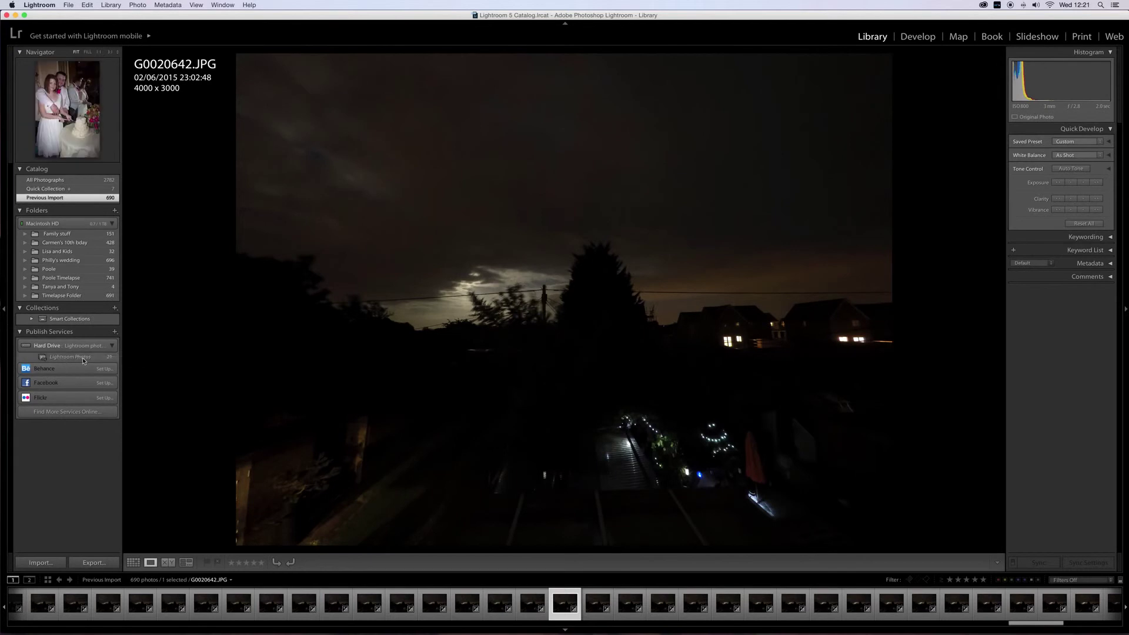
View the Lightroom Photos published collection as a grid, and select G0020009.JPG in the Timelapse Folder
left_click(78, 358)
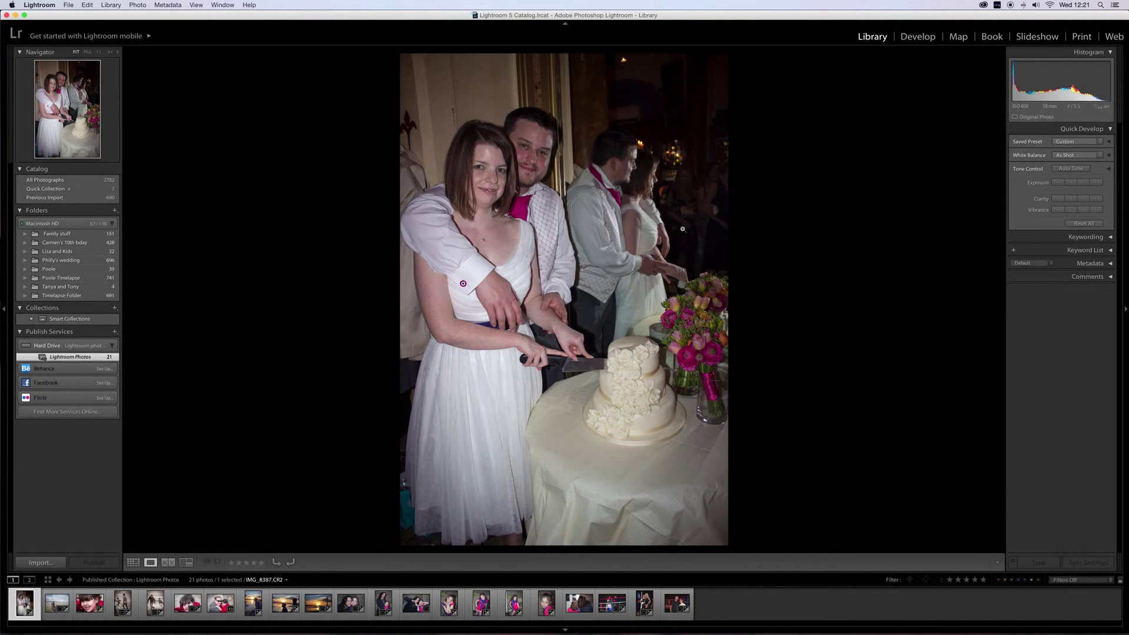
key("g")
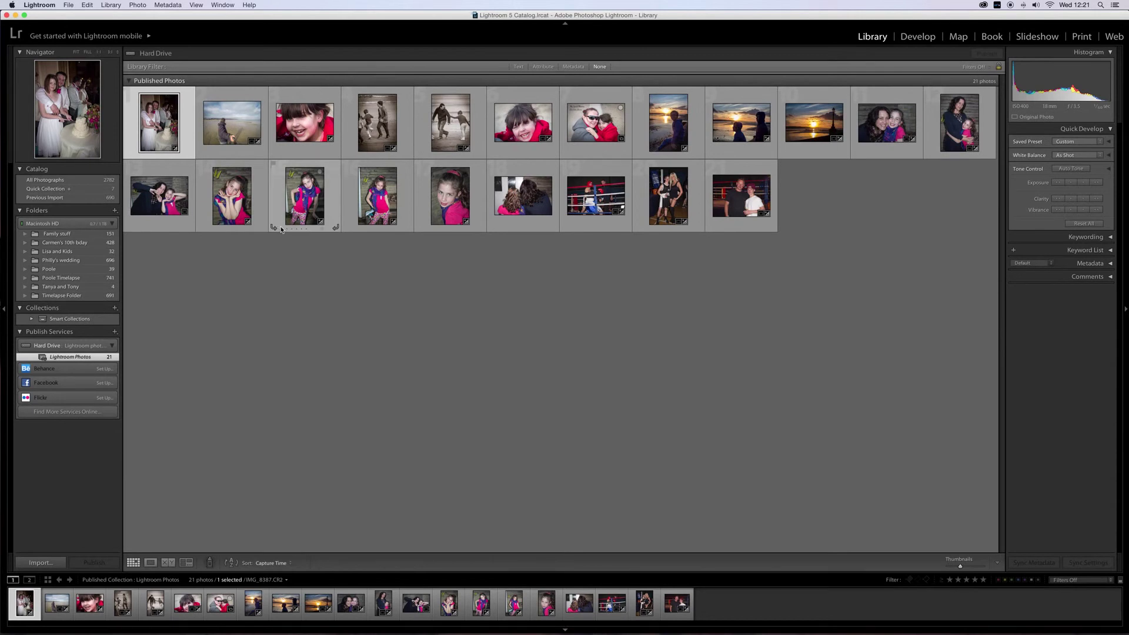
left_click(88, 296)
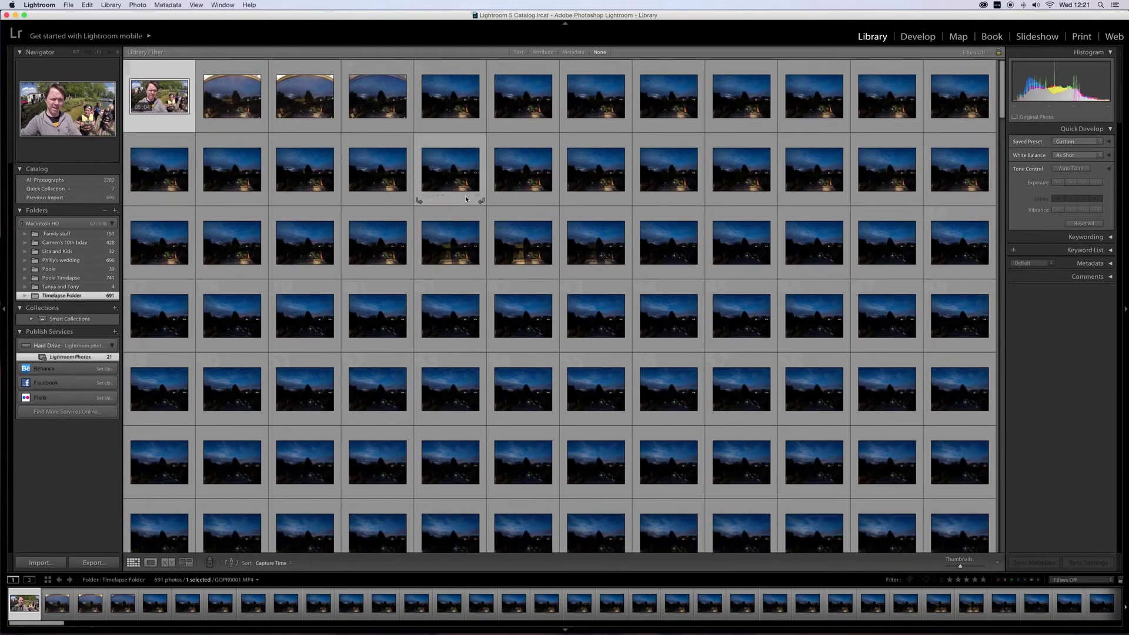
left_click(525, 112)
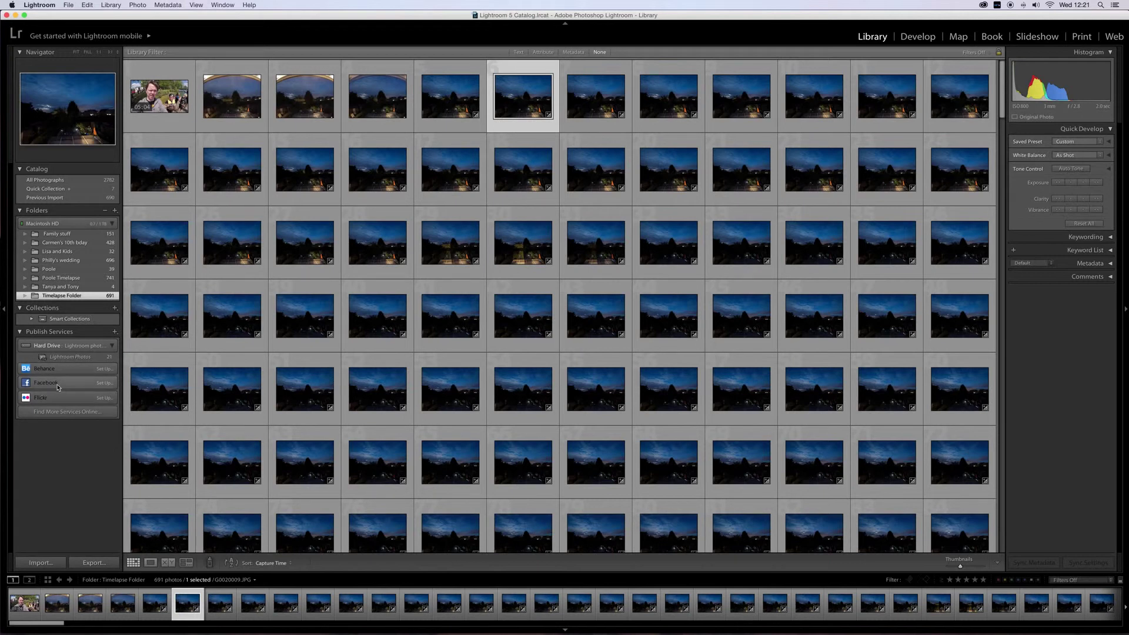
Open the publishing settings for Behance, and shrink and reposition their window over the photo grid
left_click(104, 369)
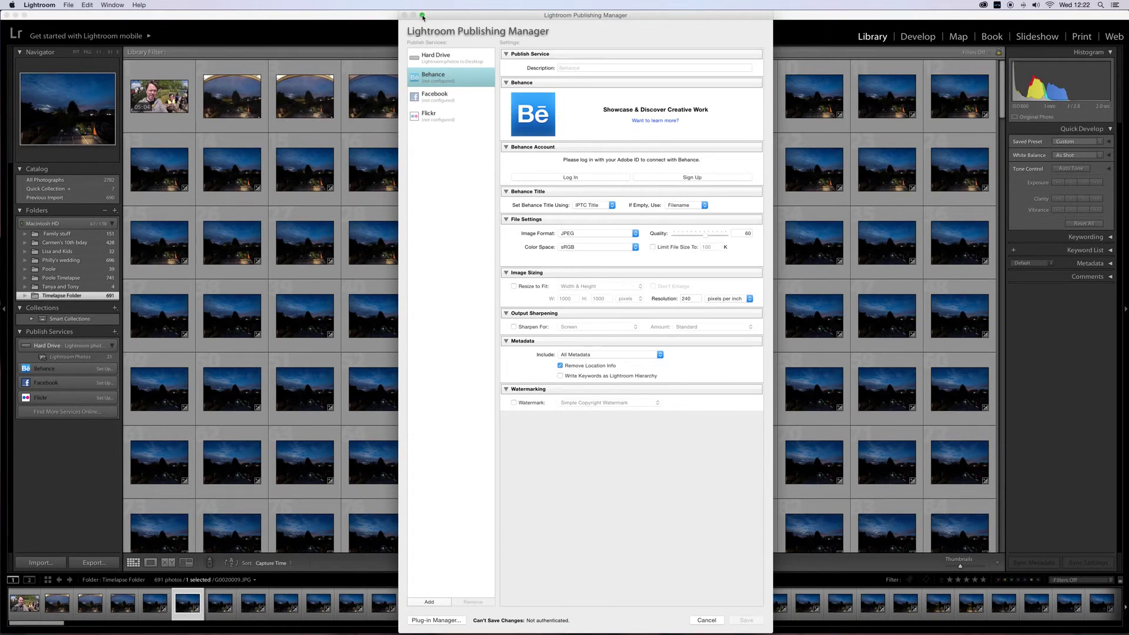
left_click_drag(768, 12, 750, 266)
left_click_drag(663, 269, 591, 96)
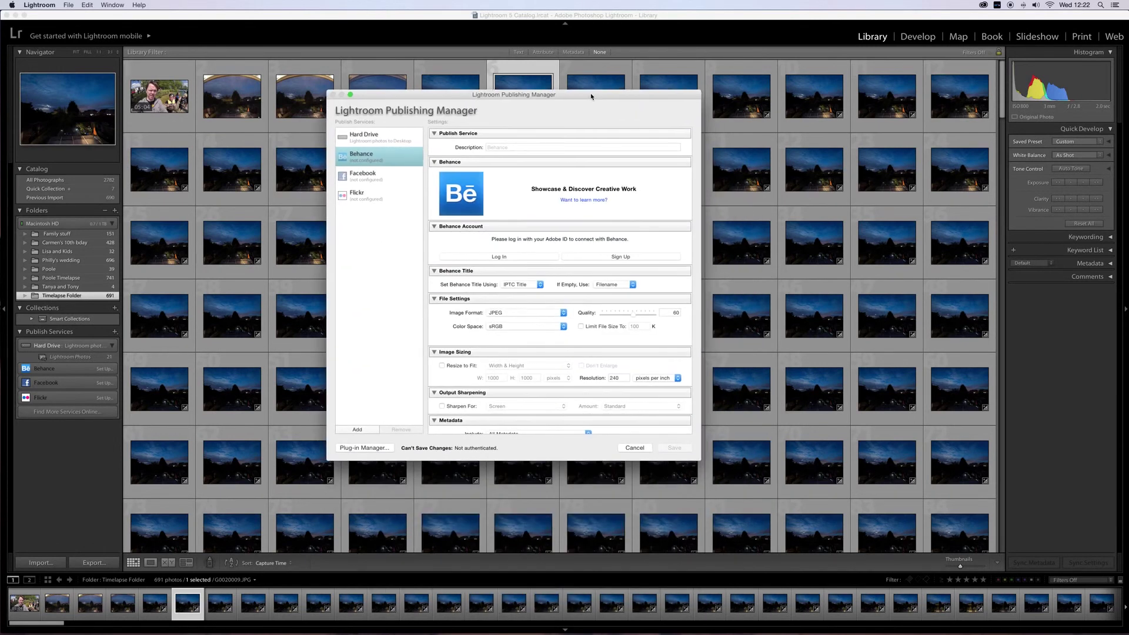
Examine the Hard Drive publish service's export location, file format, sizing, sharpening and metadata settings, and close them without saving
left_click(365, 139)
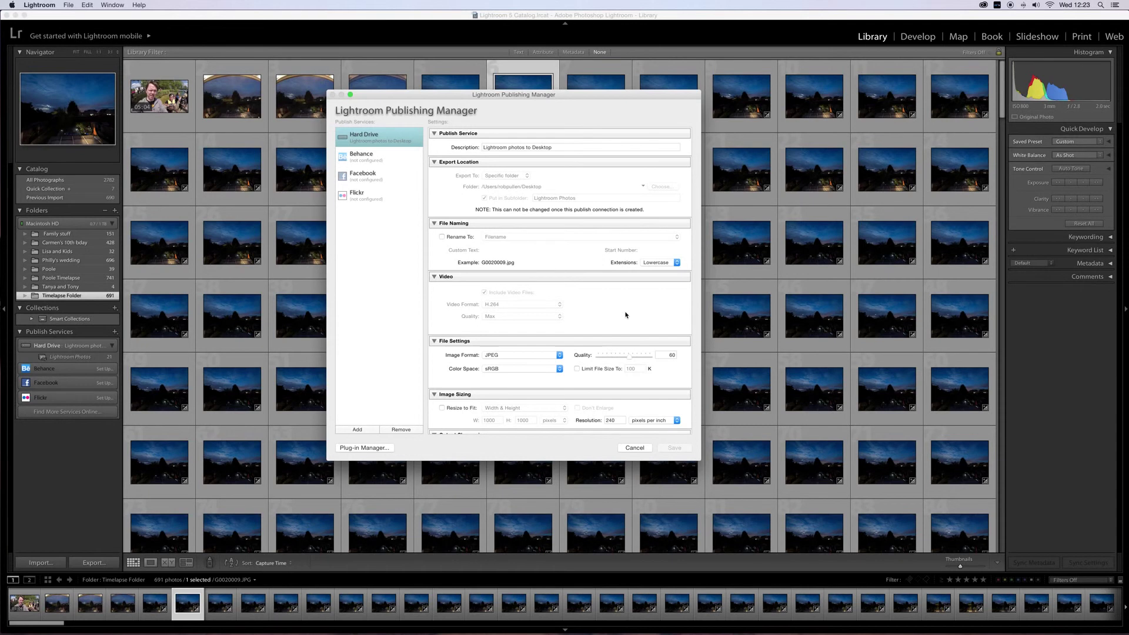
scroll(626, 315, "down", 2)
scroll(671, 301, "down", 4)
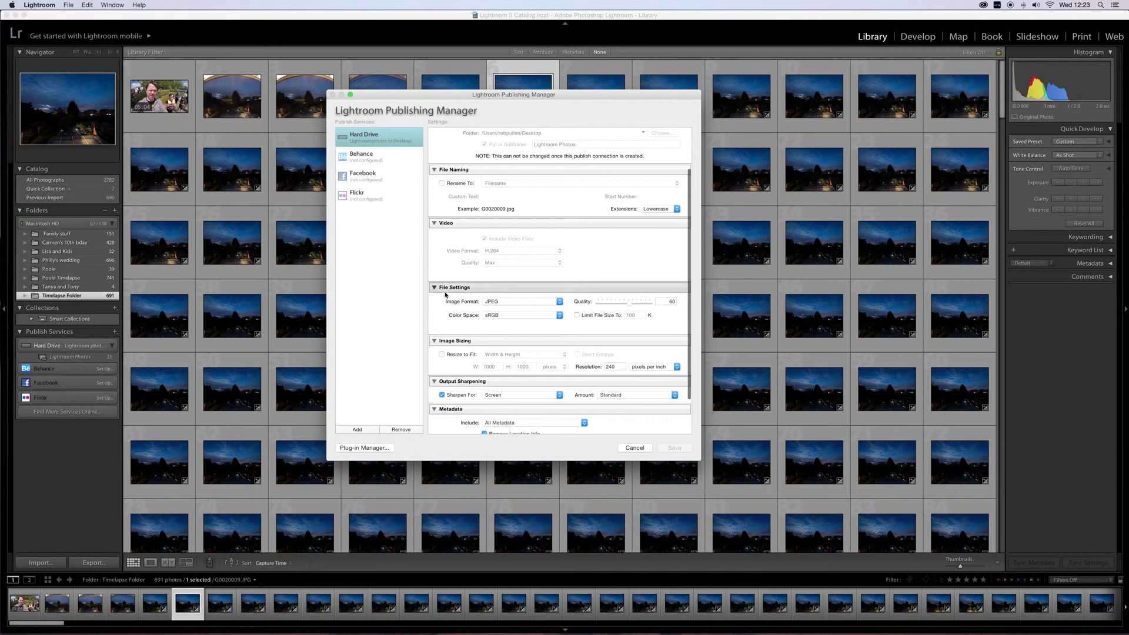
left_click(560, 302)
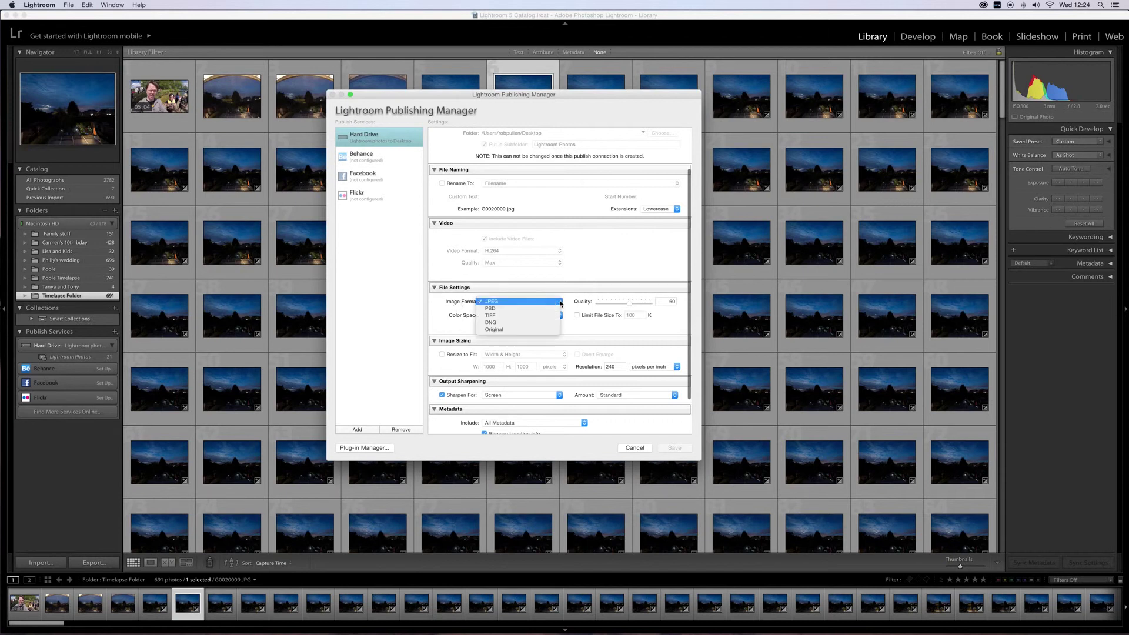
left_click(498, 302)
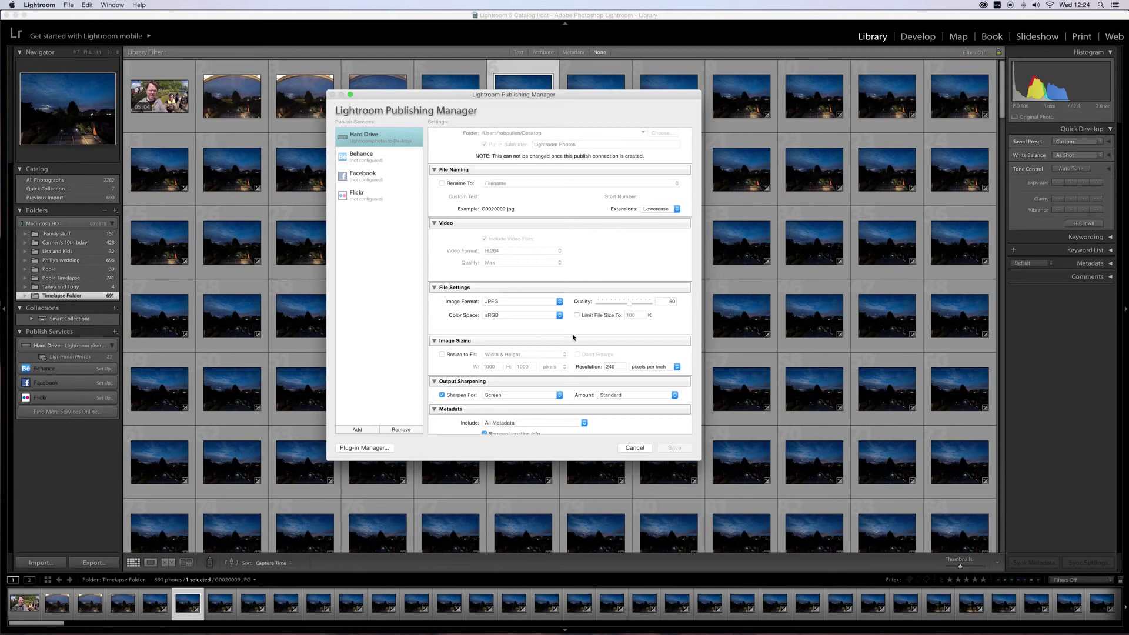
scroll(597, 355, "down", 2)
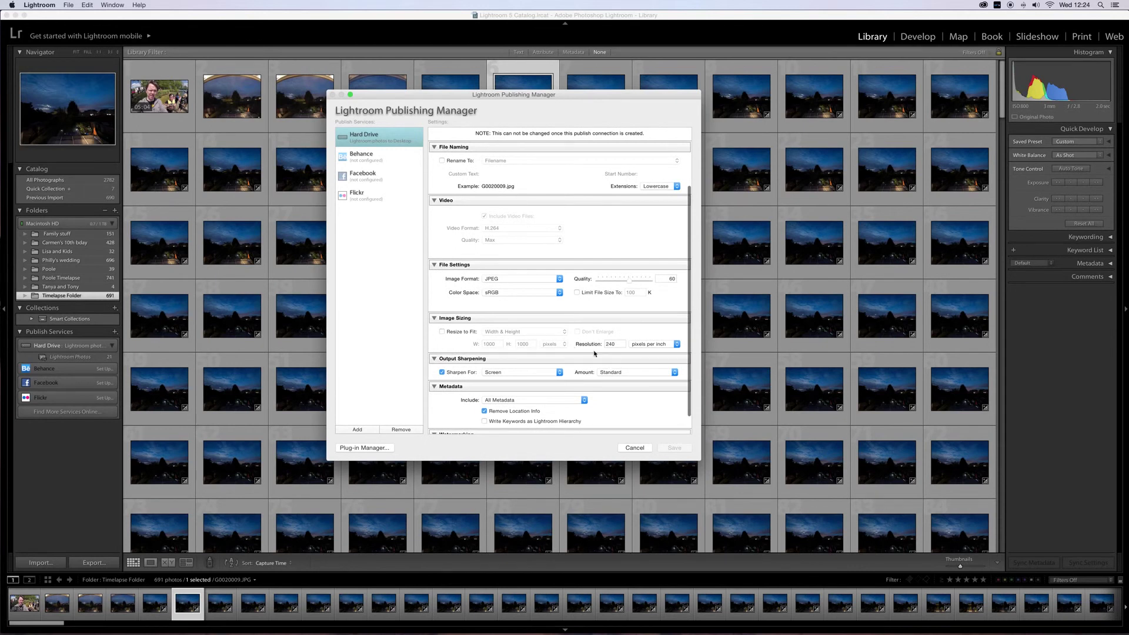
scroll(603, 379, "down", 2)
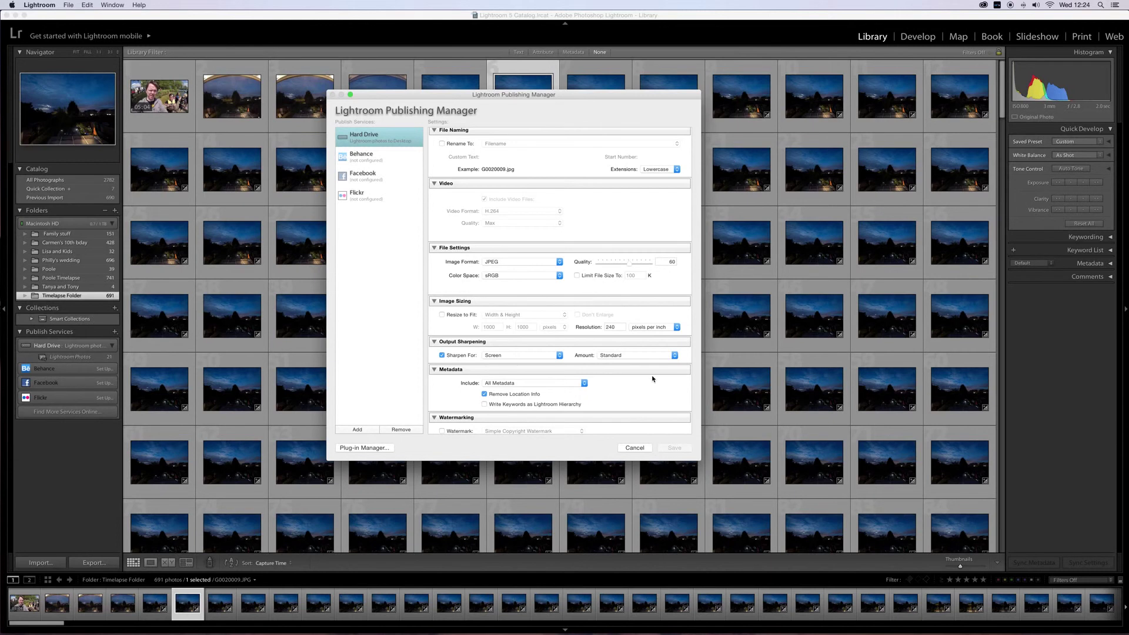
scroll(651, 379, "down", 1)
scroll(588, 381, "up", 1)
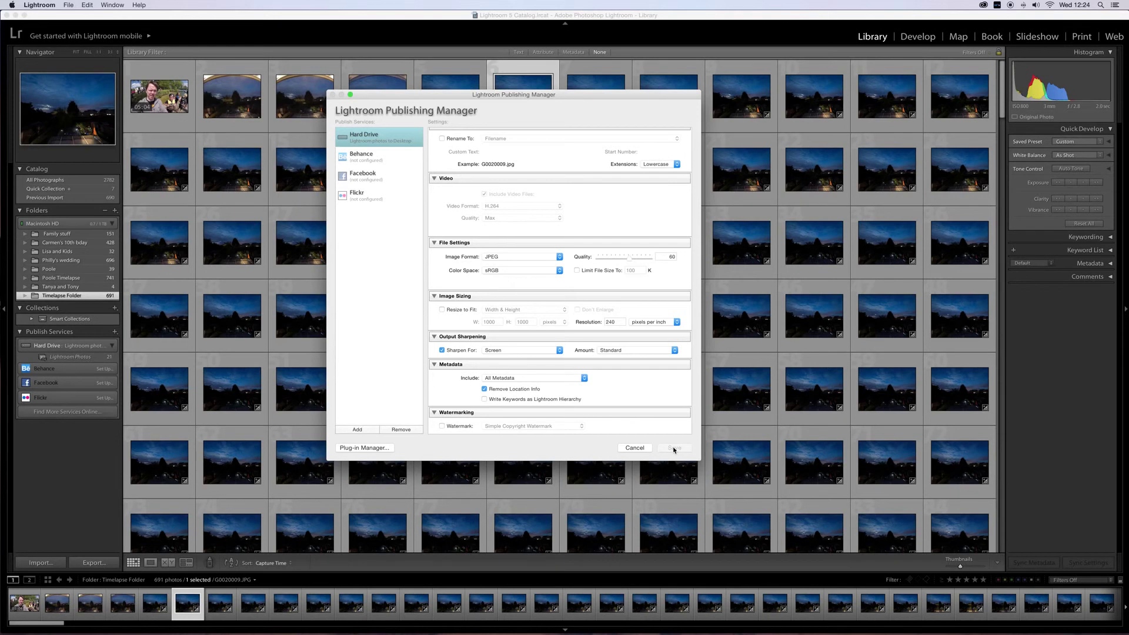
left_click(640, 448)
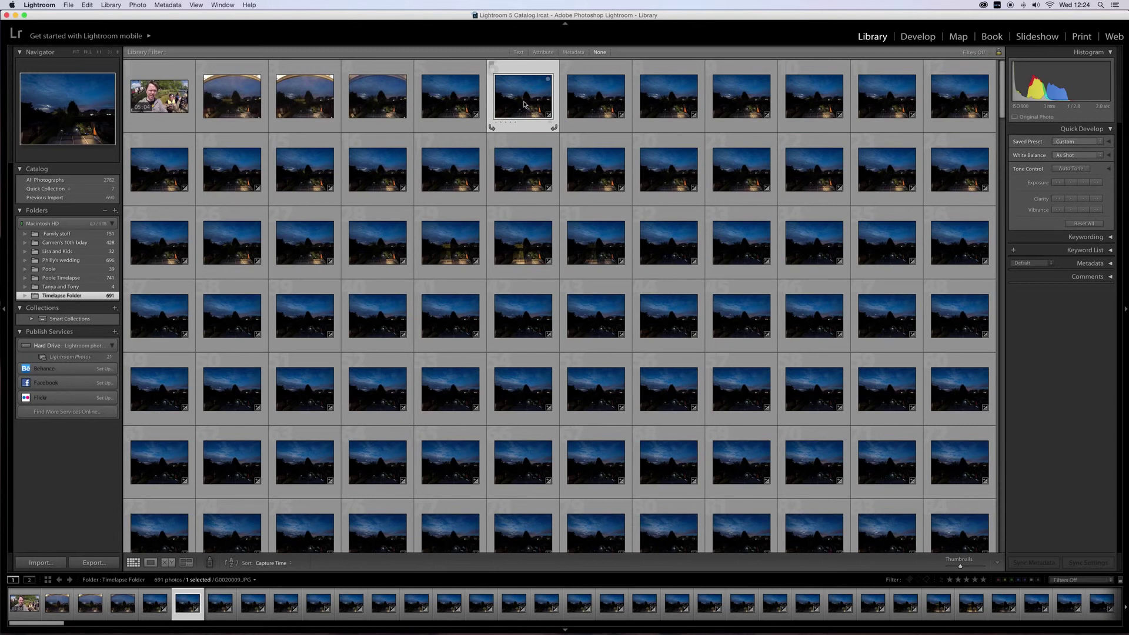
Add G0020009.JPG to the Lightroom Photos collection of the Hard Drive publish service and publish it
left_click_drag(524, 105, 82, 356)
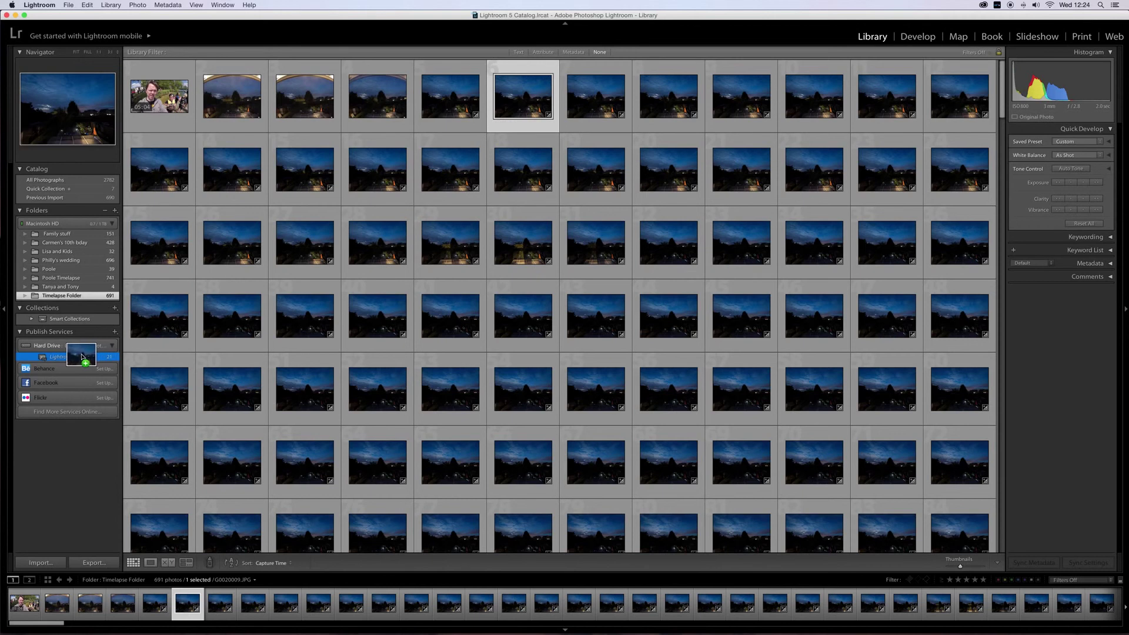
left_click_drag(81, 356, 82, 357)
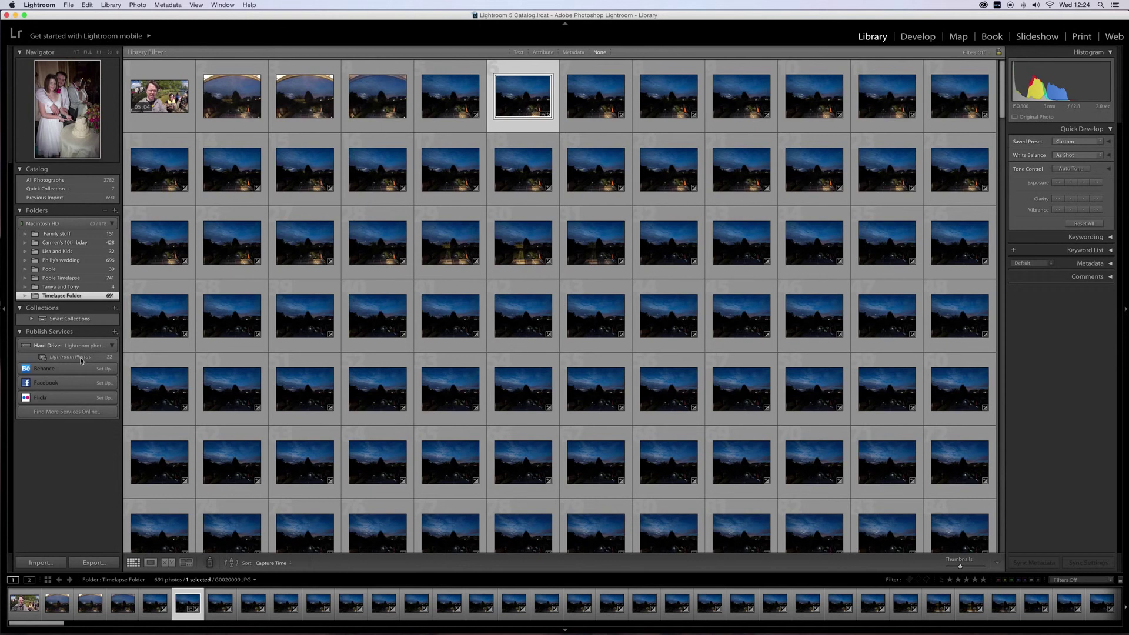
left_click(81, 357)
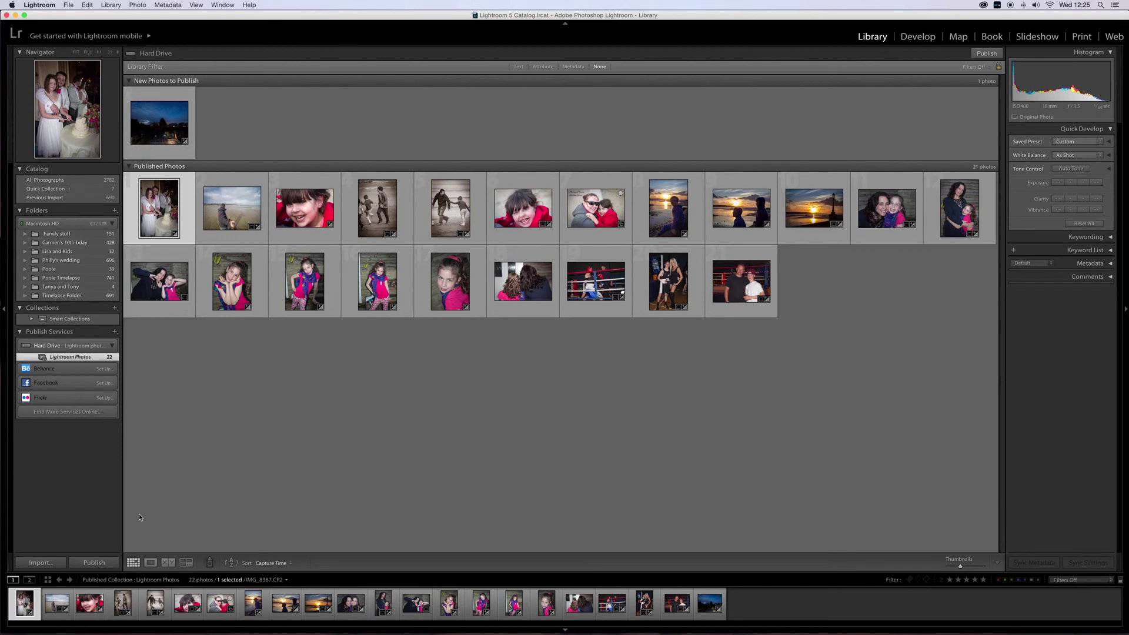
left_click(94, 564)
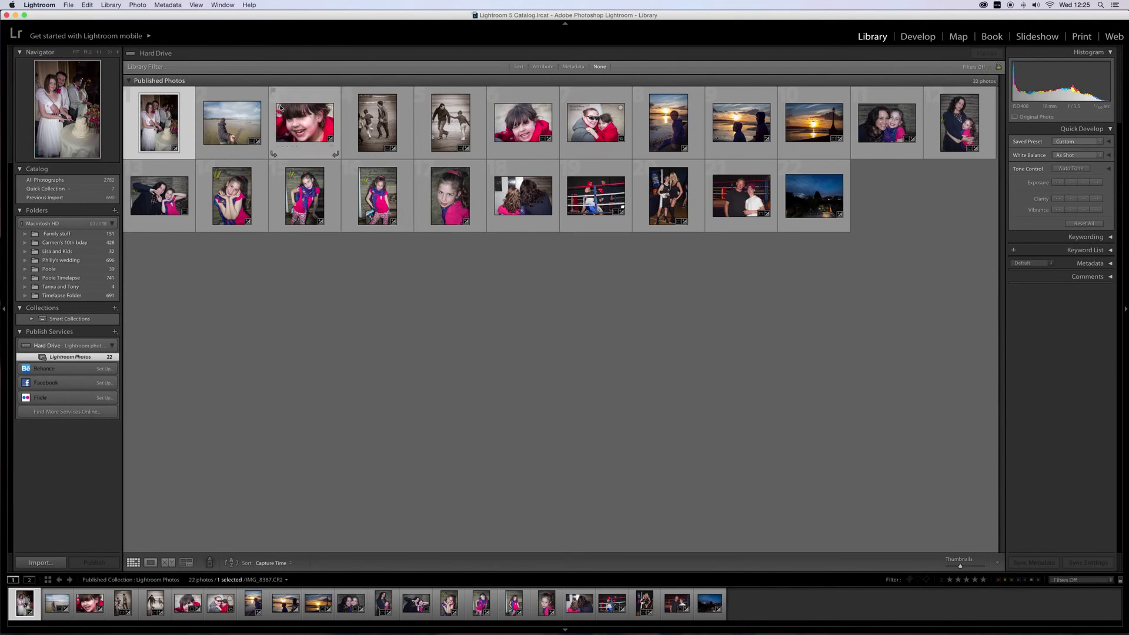
Minimize Lightroom, open the Lightroom Photos folder from the desktop in an enlarged window, and select the published G0020009.jpg
left_click(15, 15)
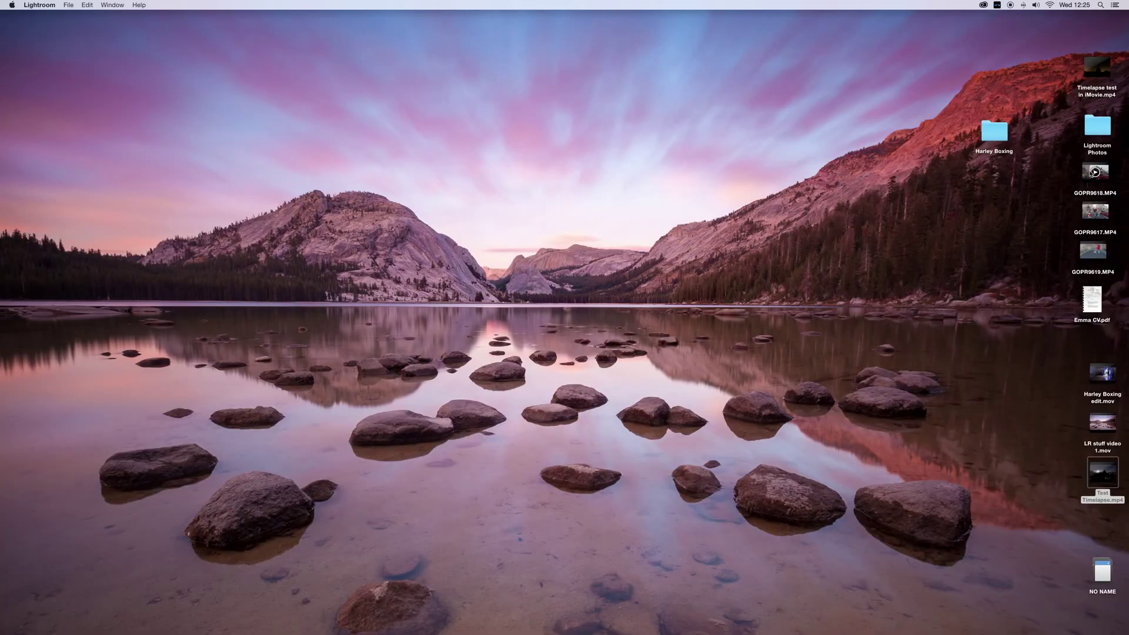
left_click_drag(1097, 126, 502, 184)
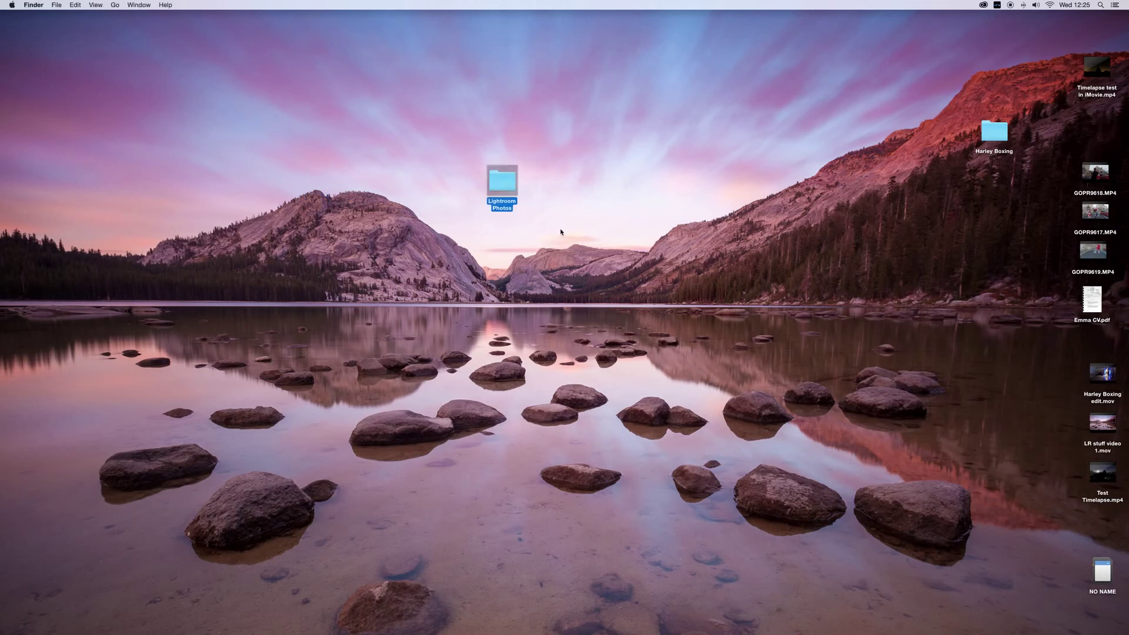
double_click(505, 188)
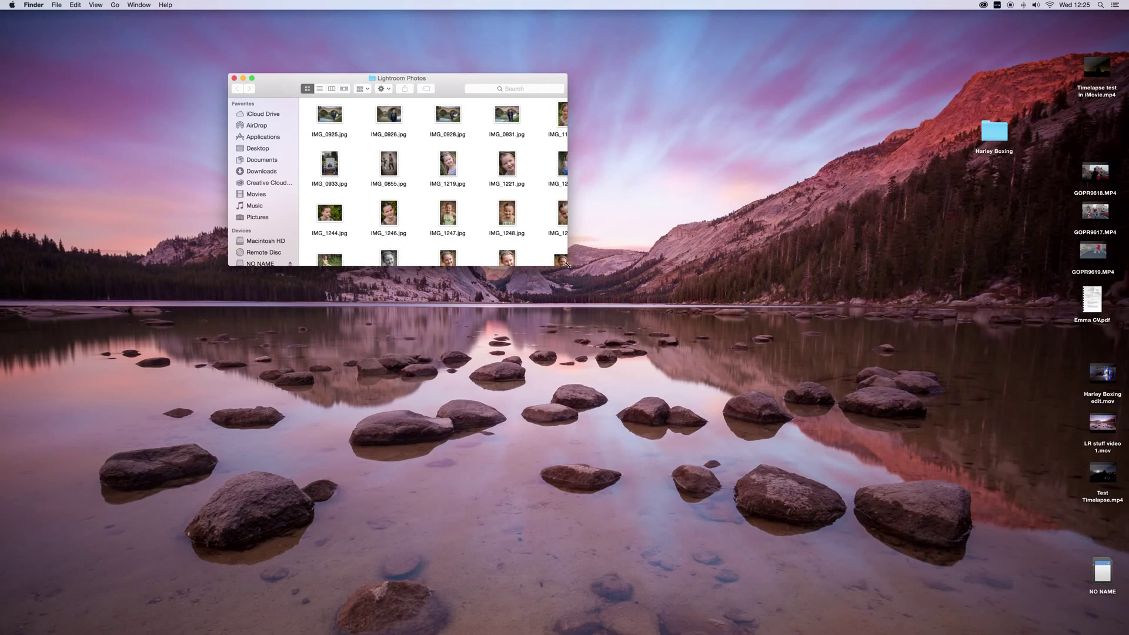
left_click_drag(568, 265, 980, 508)
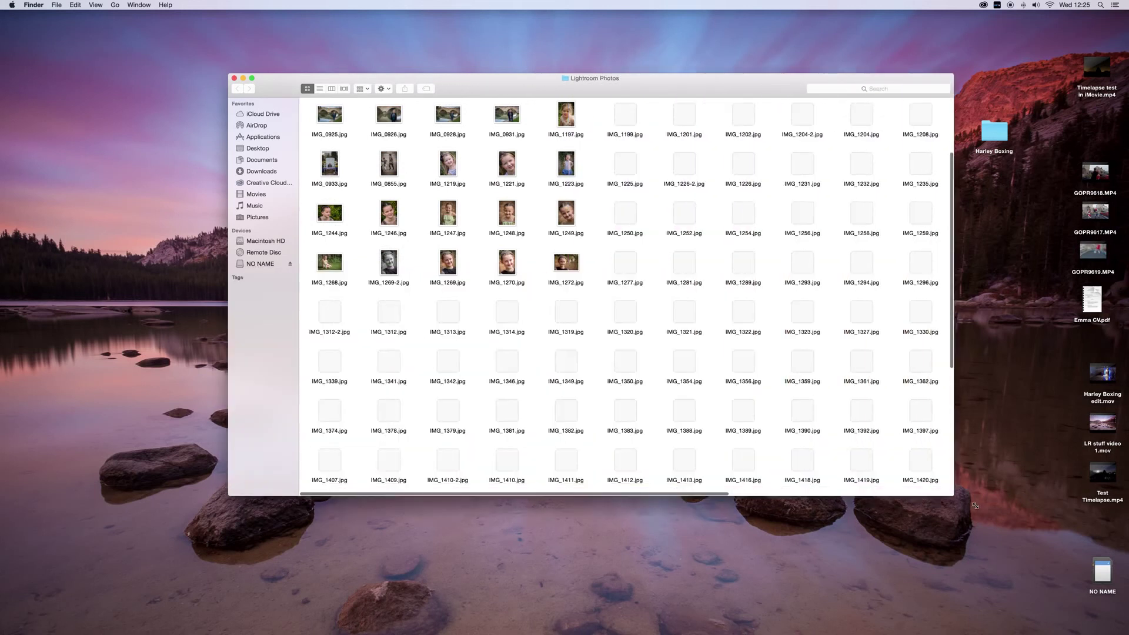
scroll(725, 329, "down", 5)
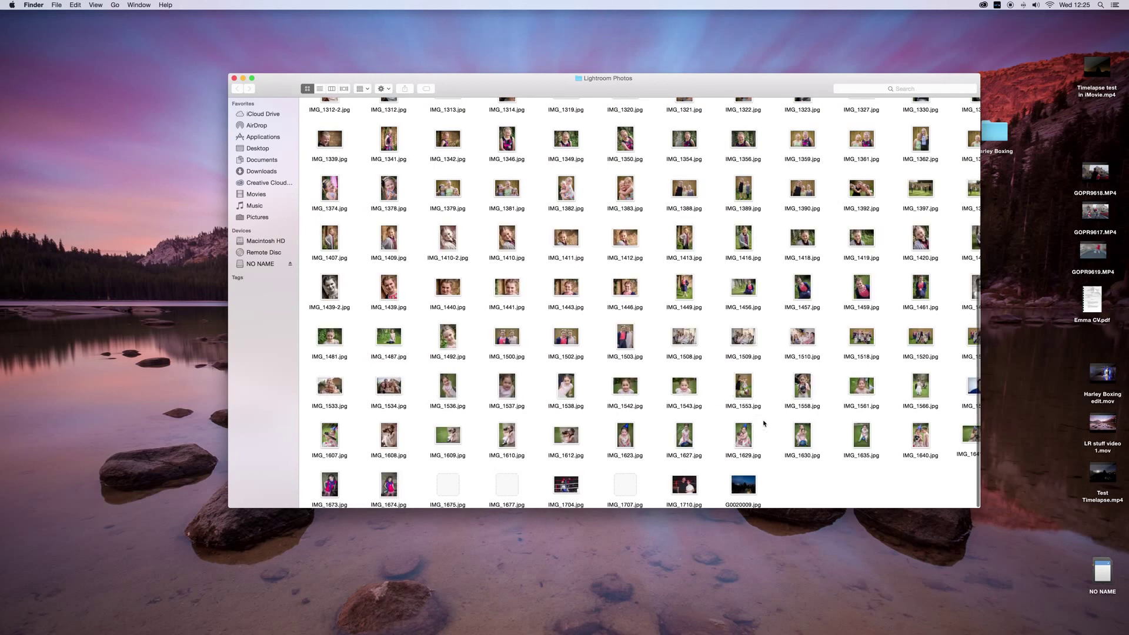
left_click(744, 484)
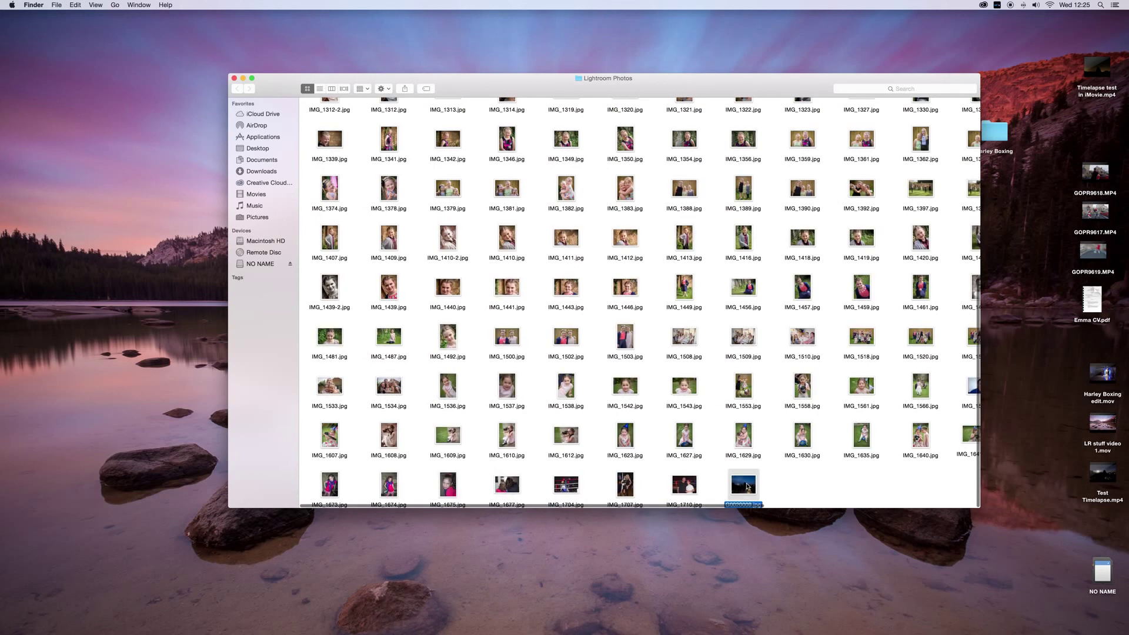
Open the published G0020009.jpg in Preview to inspect it, and close both the image and the Lightroom Photos folder window
double_click(744, 484)
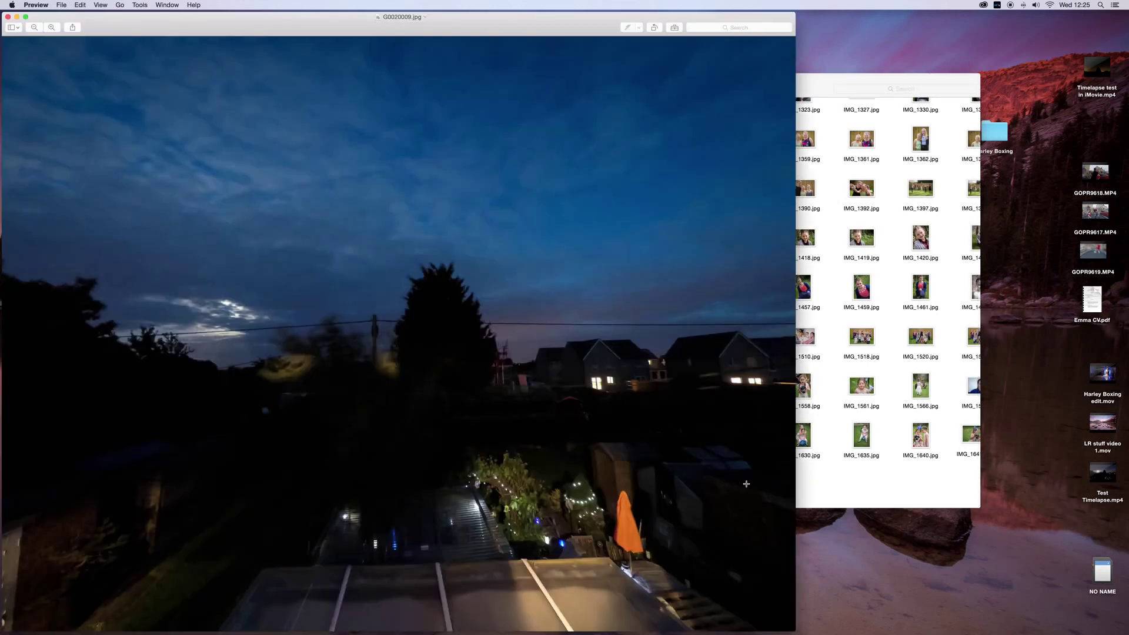
left_click_drag(456, 23, 584, 18)
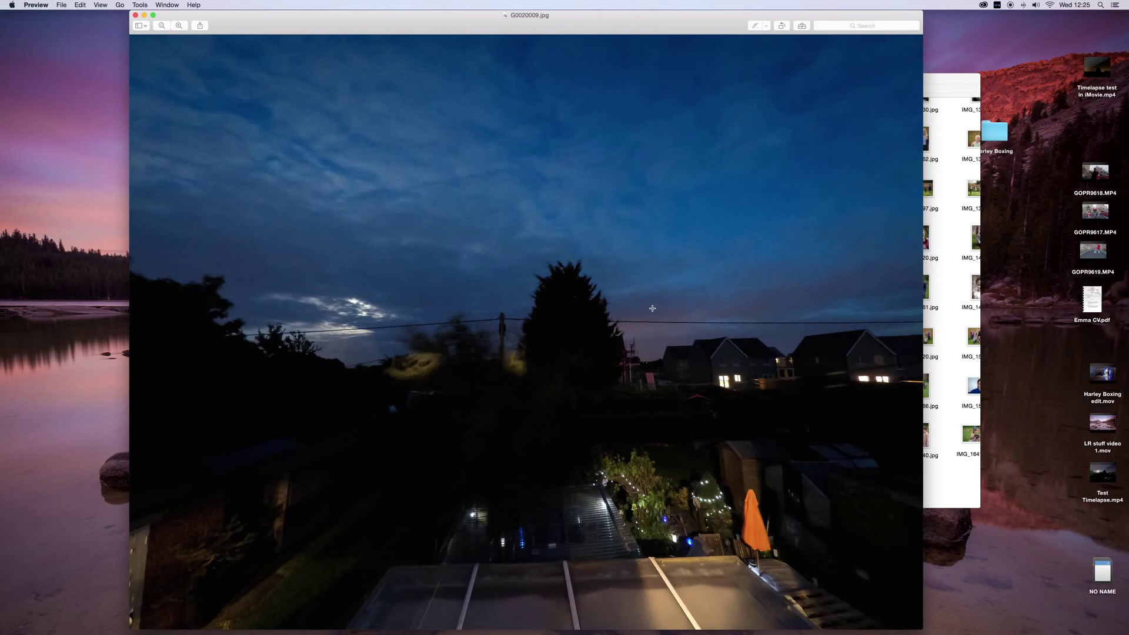
left_click(135, 14)
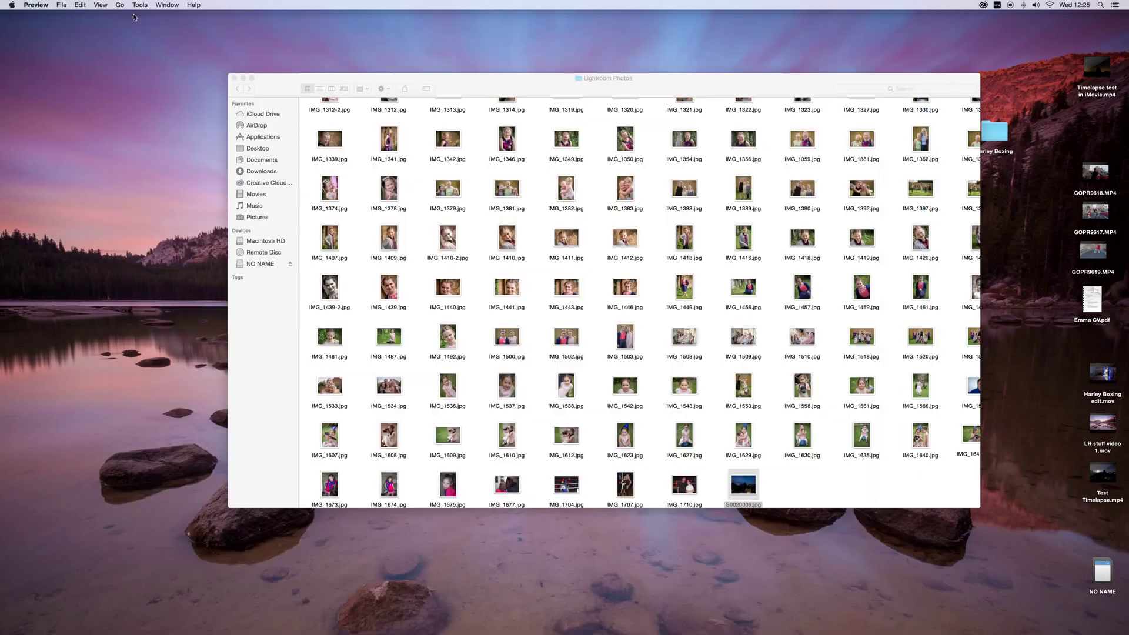
left_click(234, 78)
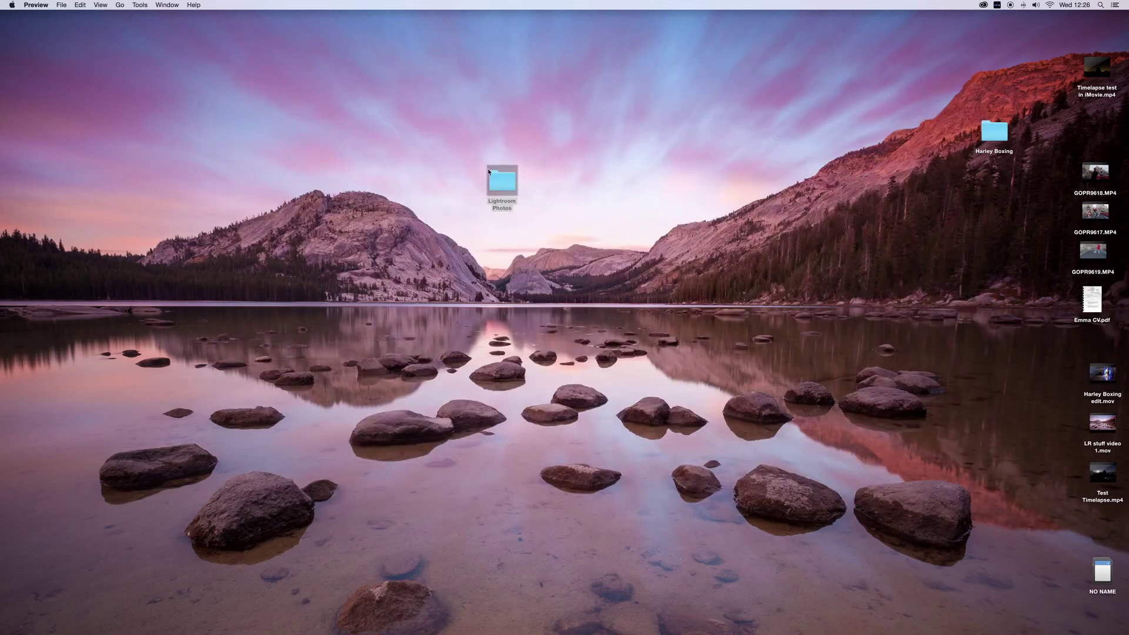
Move the Lightroom Photos folder on the desktop to just below Timelapse test in iMovie.mp4, and switch back to Lightroom
left_click_drag(506, 187, 1100, 130)
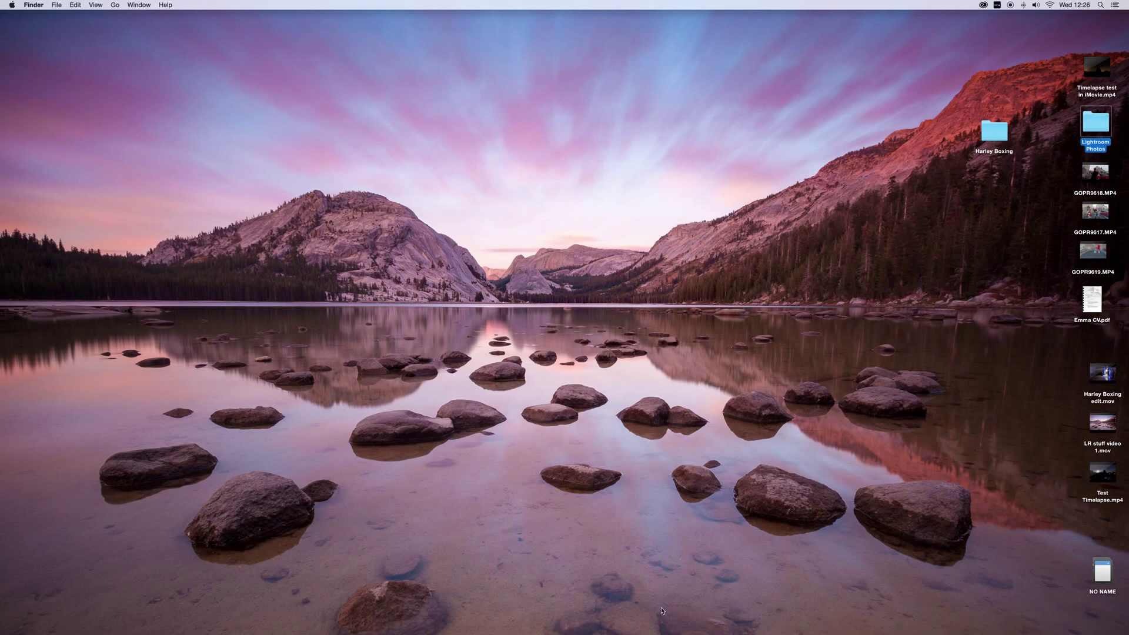
mouse_move(670, 633)
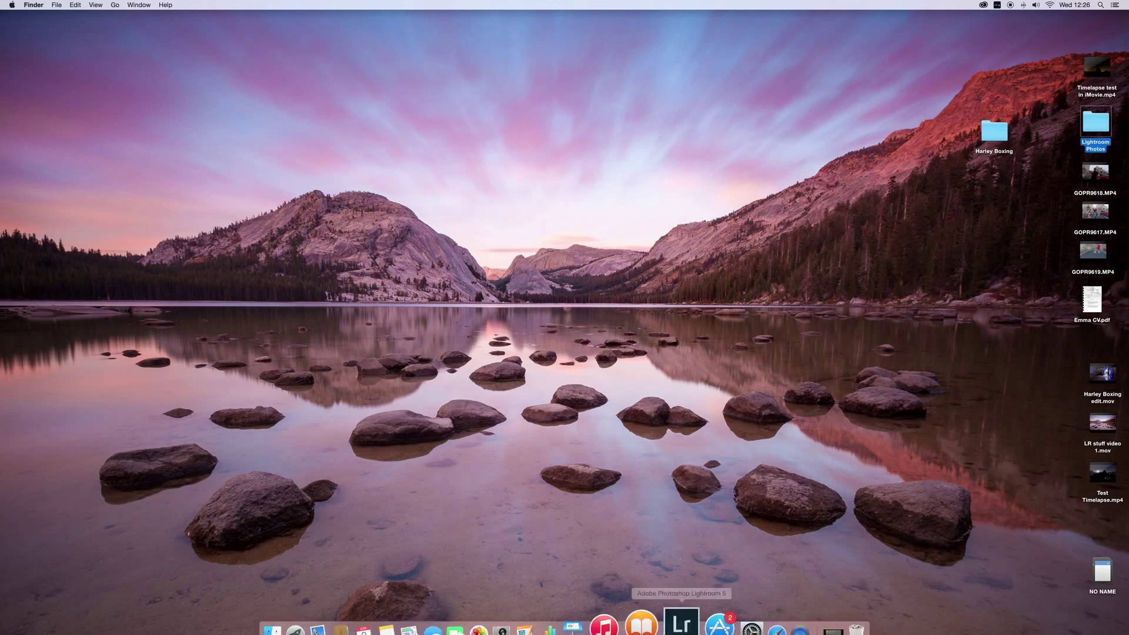
left_click(675, 629)
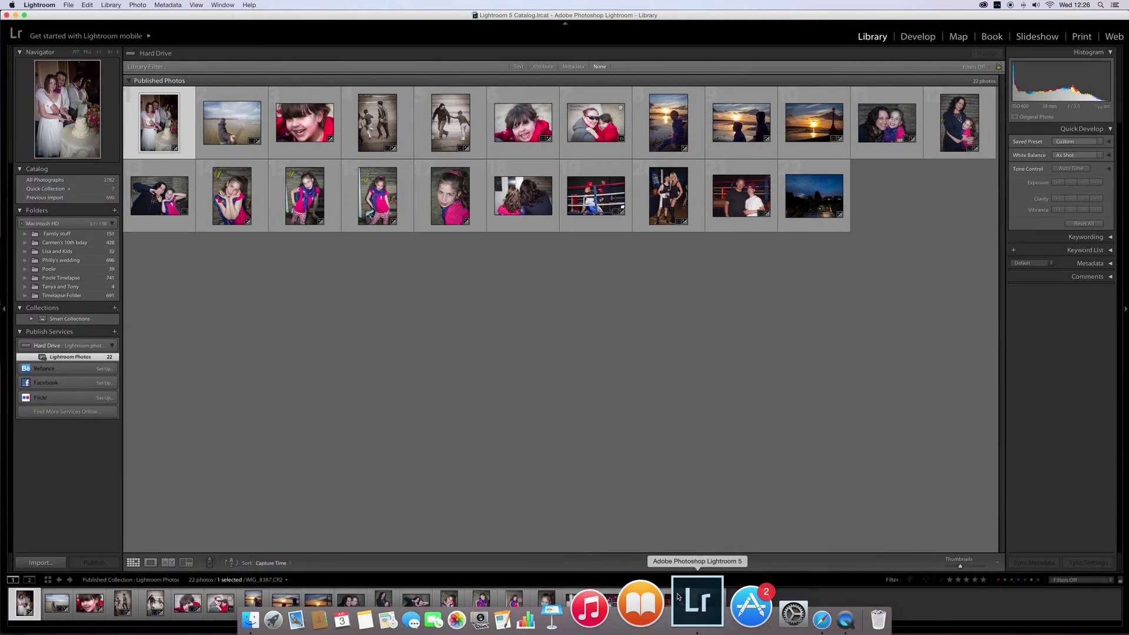